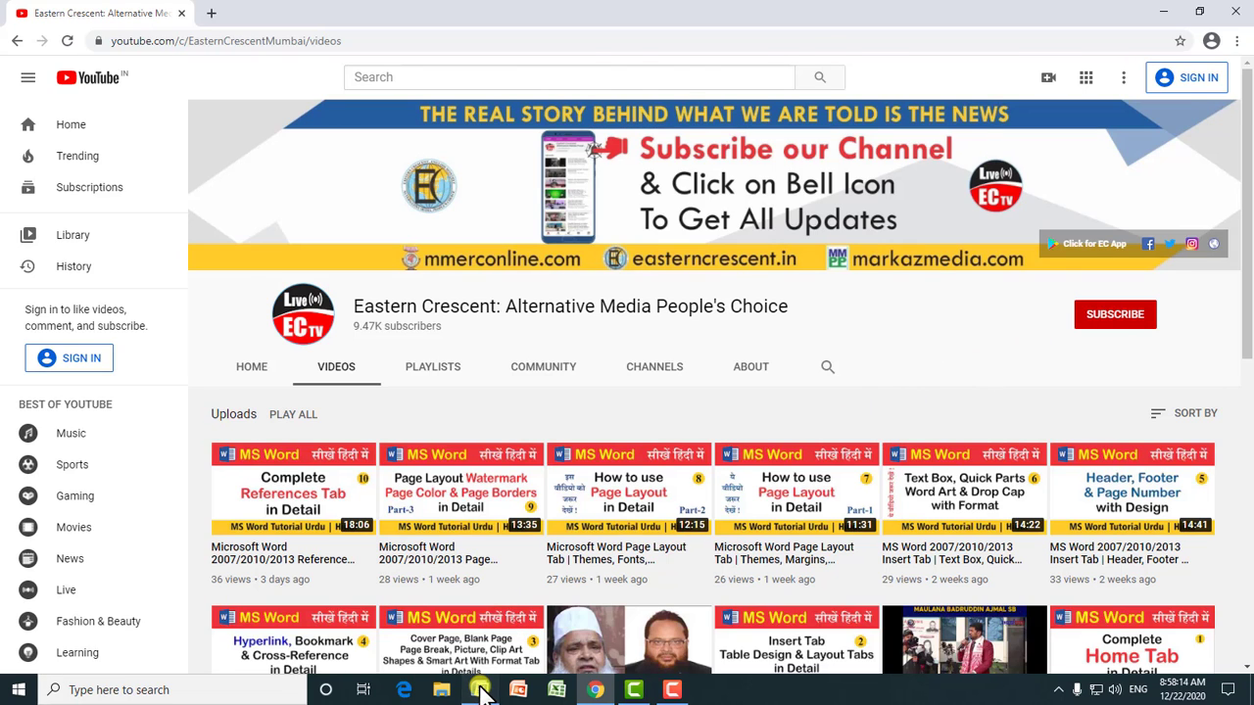
Step: Switch to the Word document and make the word "include" in the body paragraph bold
{"action": "left_click", "coordinate": [480, 690]}
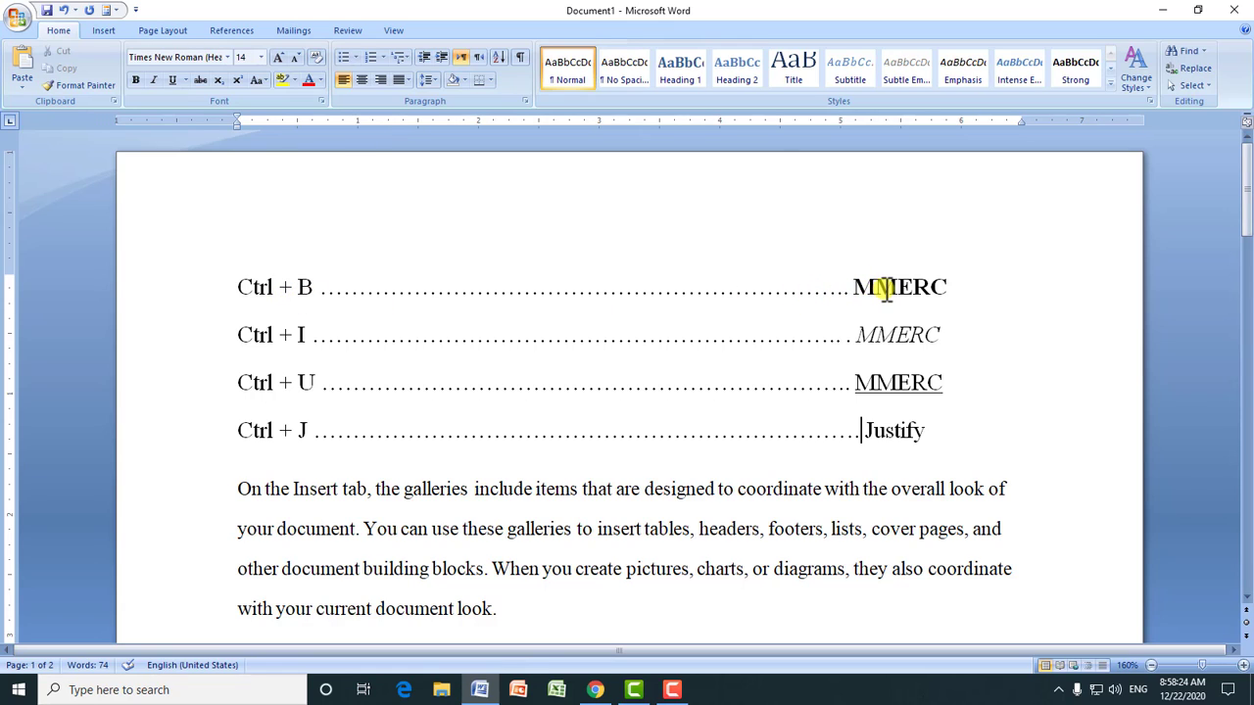
{"action": "double_click", "coordinate": [498, 490]}
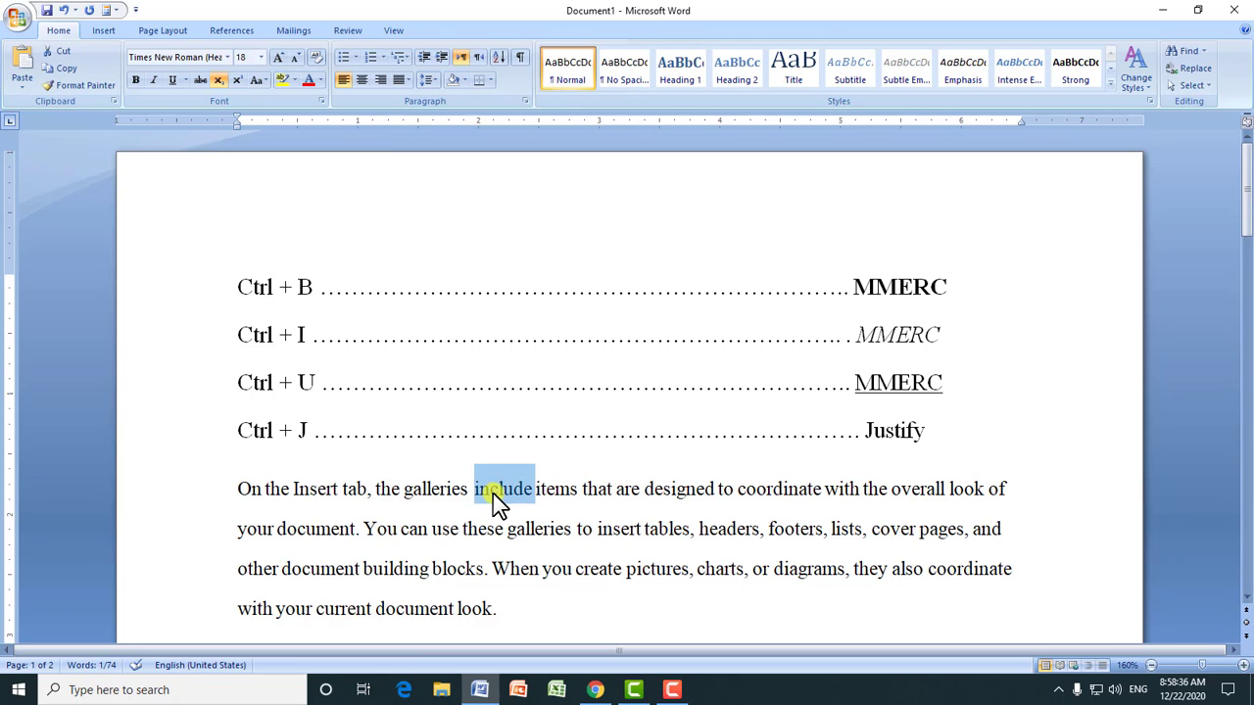
{"action": "key", "text": "ctrl+b"}
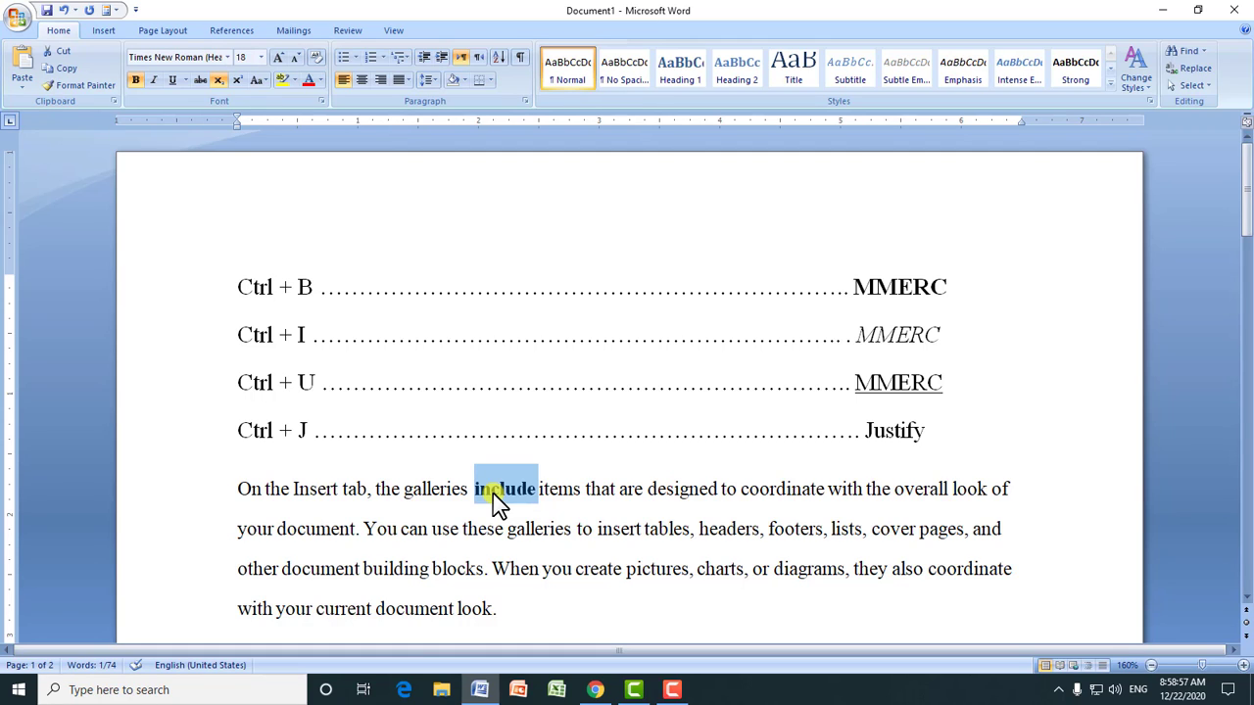
Step: Italicize the word "designed" in the first line of the body paragraph
{"action": "key", "text": "ctrl+Right"}
{"action": "key", "text": "ctrl+Right"}
{"action": "key", "text": "ctrl+Right"}
{"action": "key", "text": "ctrl+Right"}
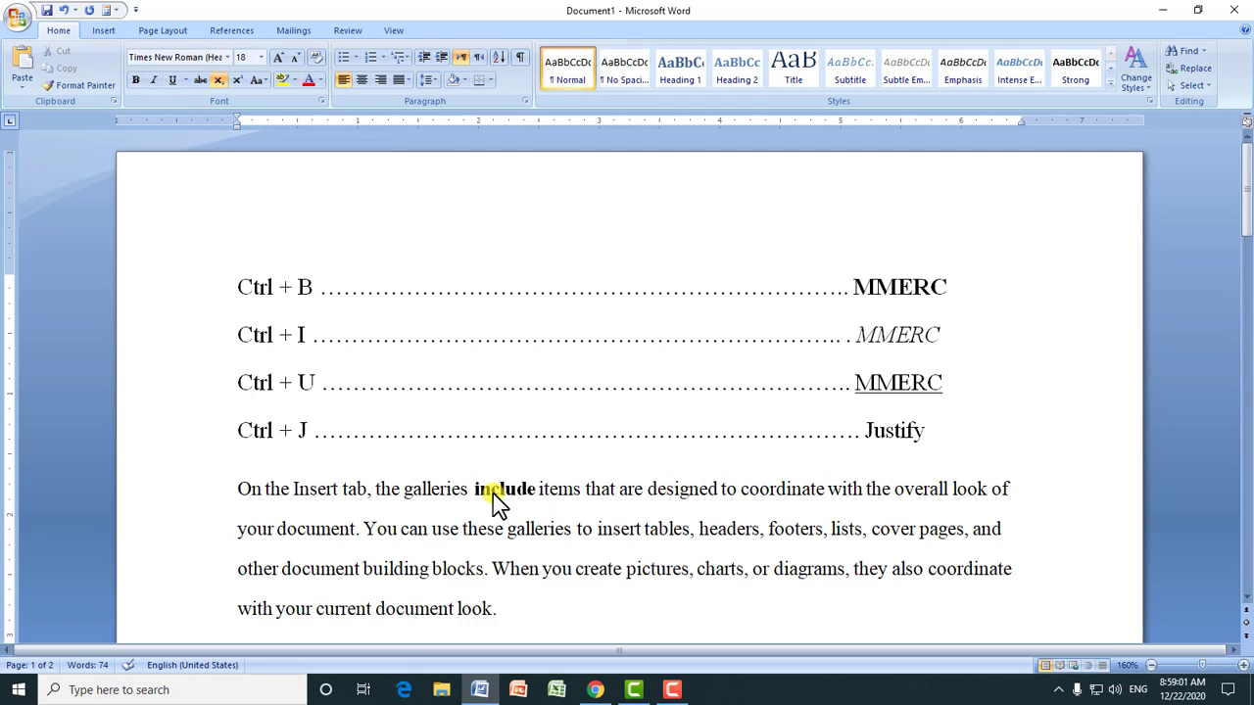
{"action": "key", "text": "ctrl+shift+Right"}
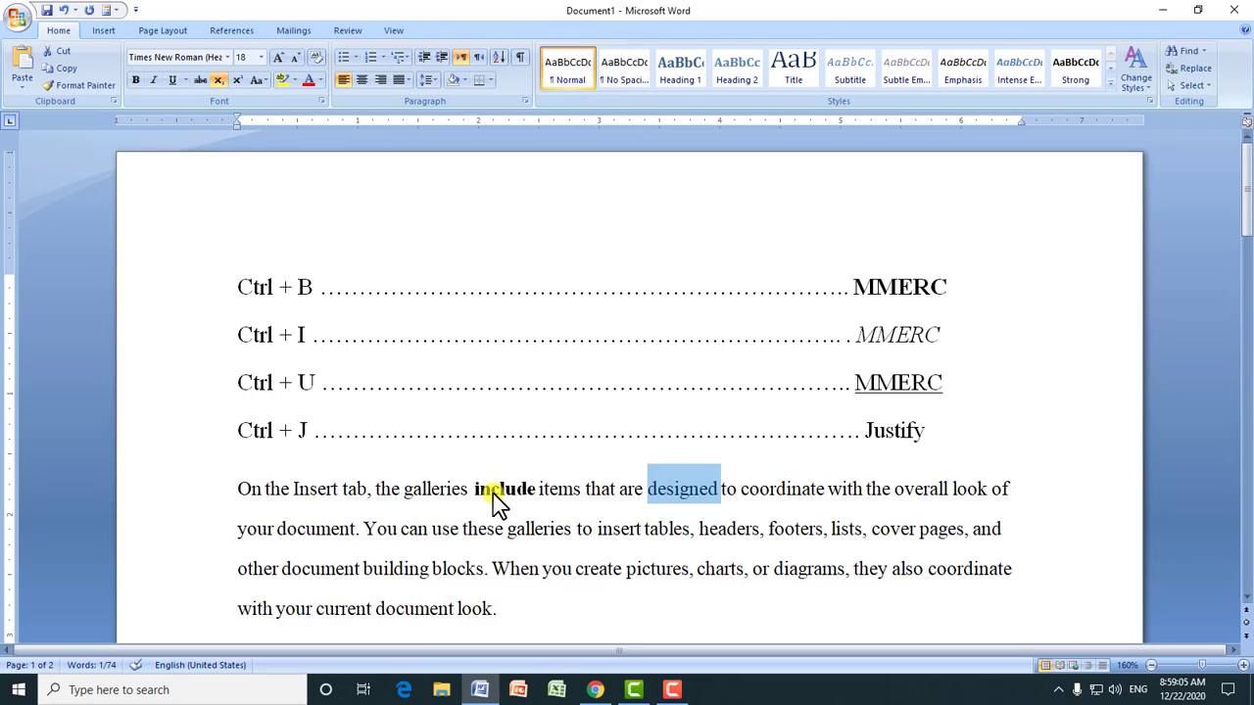
{"action": "key", "text": "ctrl+i"}
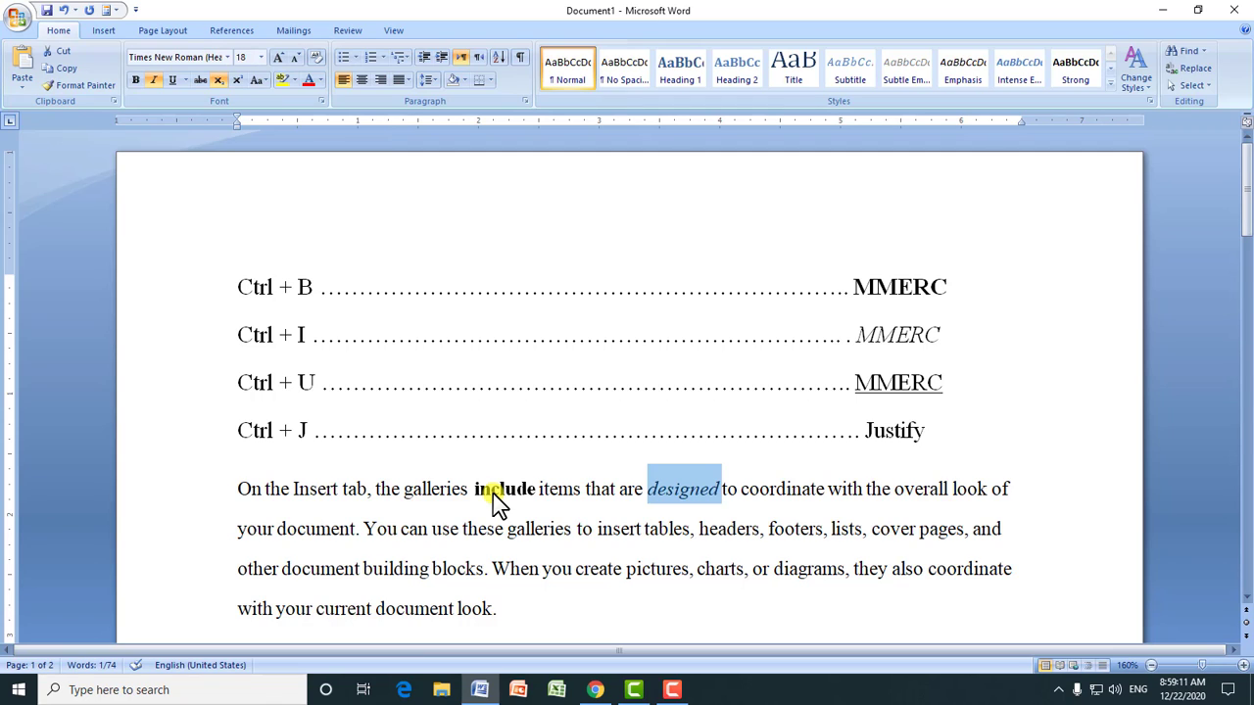
Step: Underline the word "overall" in the first line of the body paragraph
{"action": "key", "text": "Right"}
{"action": "key", "text": "ctrl+Right"}
{"action": "key", "text": "ctrl+Right"}
{"action": "key", "text": "ctrl+Right"}
{"action": "key", "text": "ctrl+Right"}
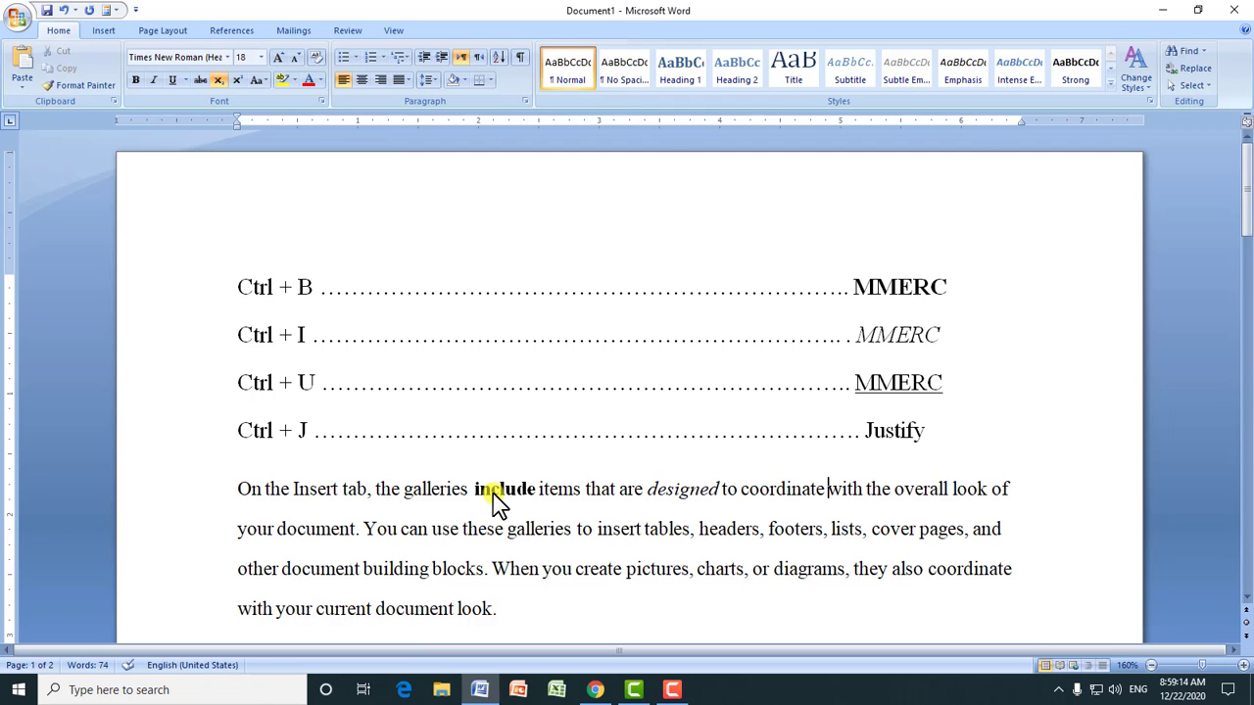
{"action": "key", "text": "ctrl+shift+Right"}
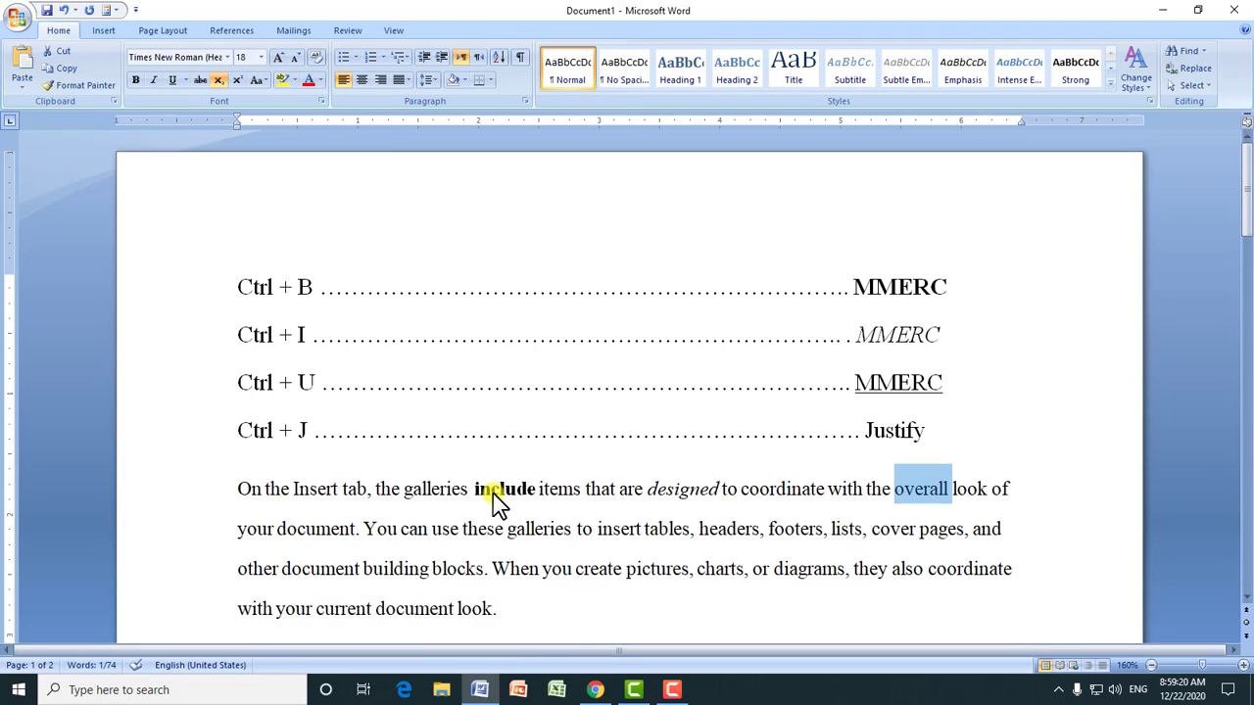
{"action": "key", "text": "ctrl+u"}
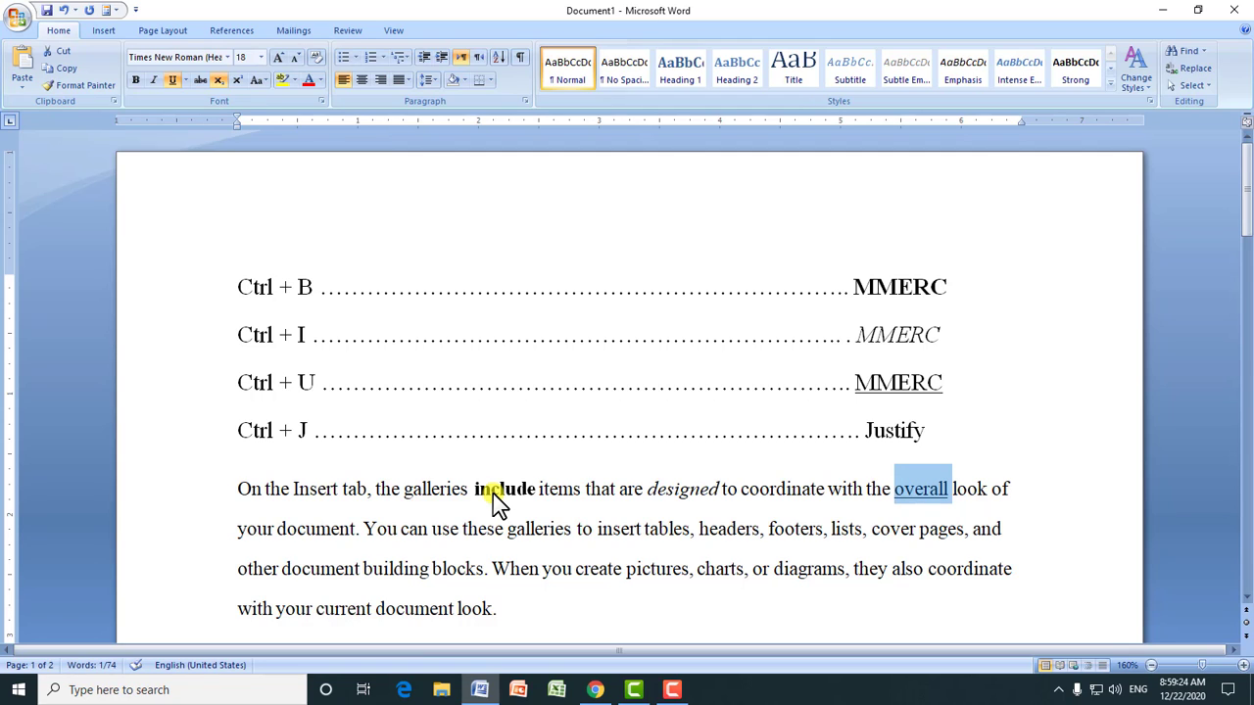
Step: Justify the body paragraph that begins with "On the Insert tab"
{"action": "key", "text": "Right"}
{"action": "key", "text": "Right"}
{"action": "key", "text": "Right"}
{"action": "key", "text": "Right"}
{"action": "key", "text": "Right"}
{"action": "key", "text": "Right"}
{"action": "key", "text": "Right"}
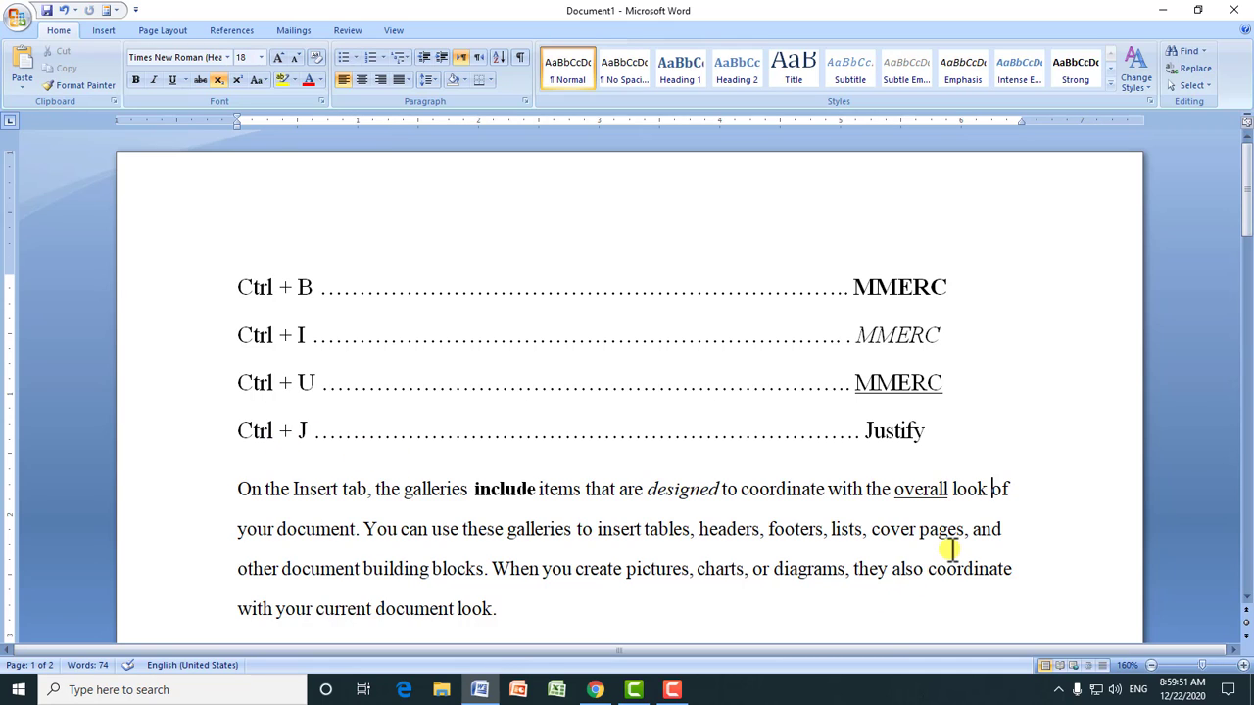
{"action": "key", "text": "ctrl+j"}
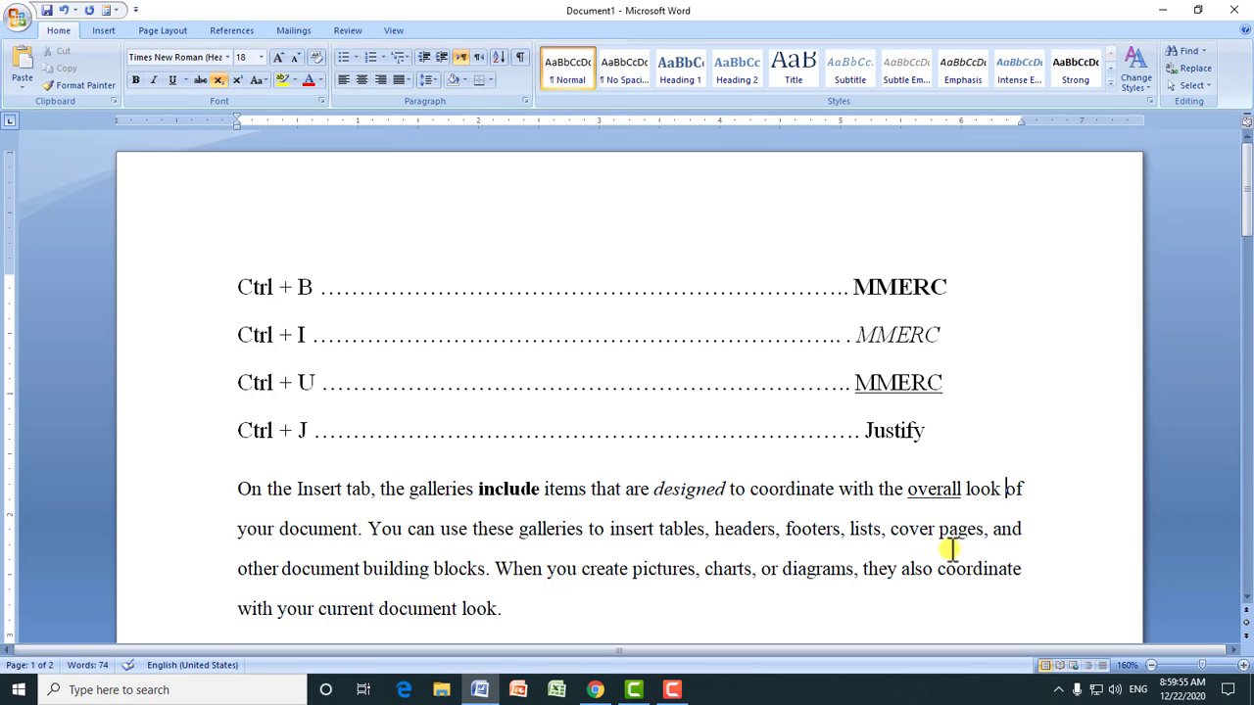
Step: Below the body paragraph, create a thin full-width line from three hyphens and a thick one from three underscores
{"action": "left_click_drag", "start_coordinate": [1247, 214], "coordinate": [1170, 280]}
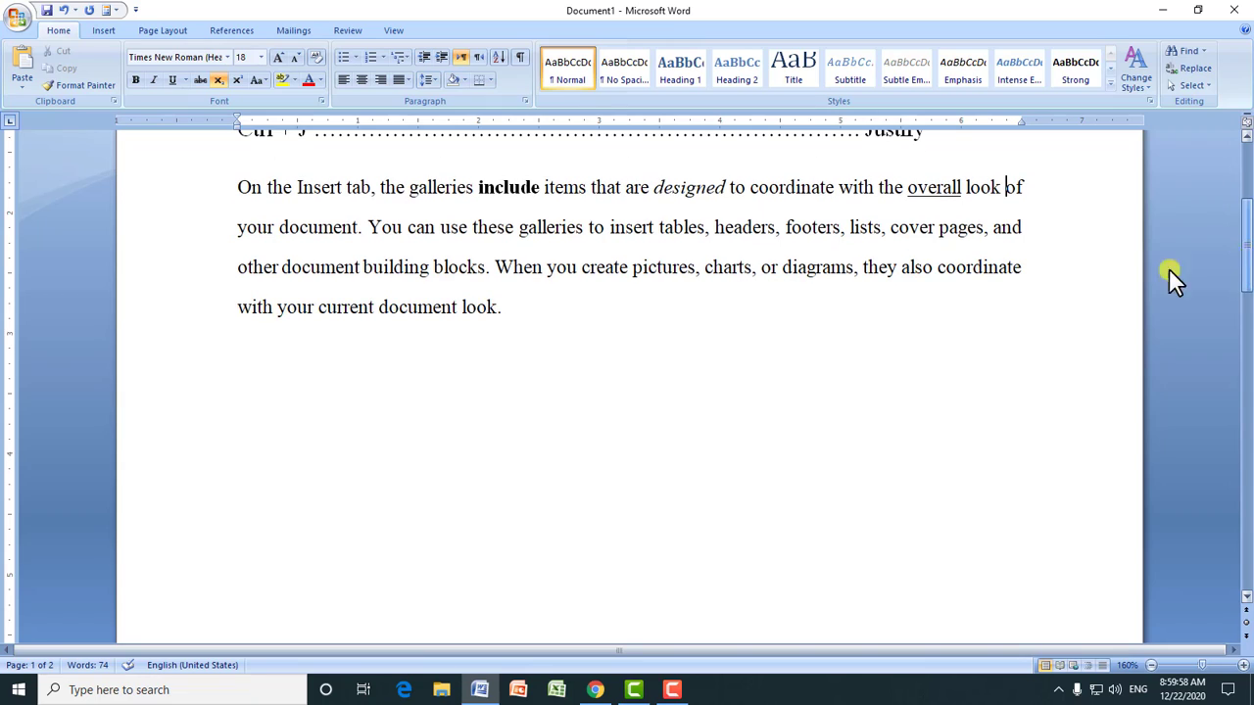
{"action": "left_click", "coordinate": [249, 416]}
{"action": "left_click", "coordinate": [252, 363]}
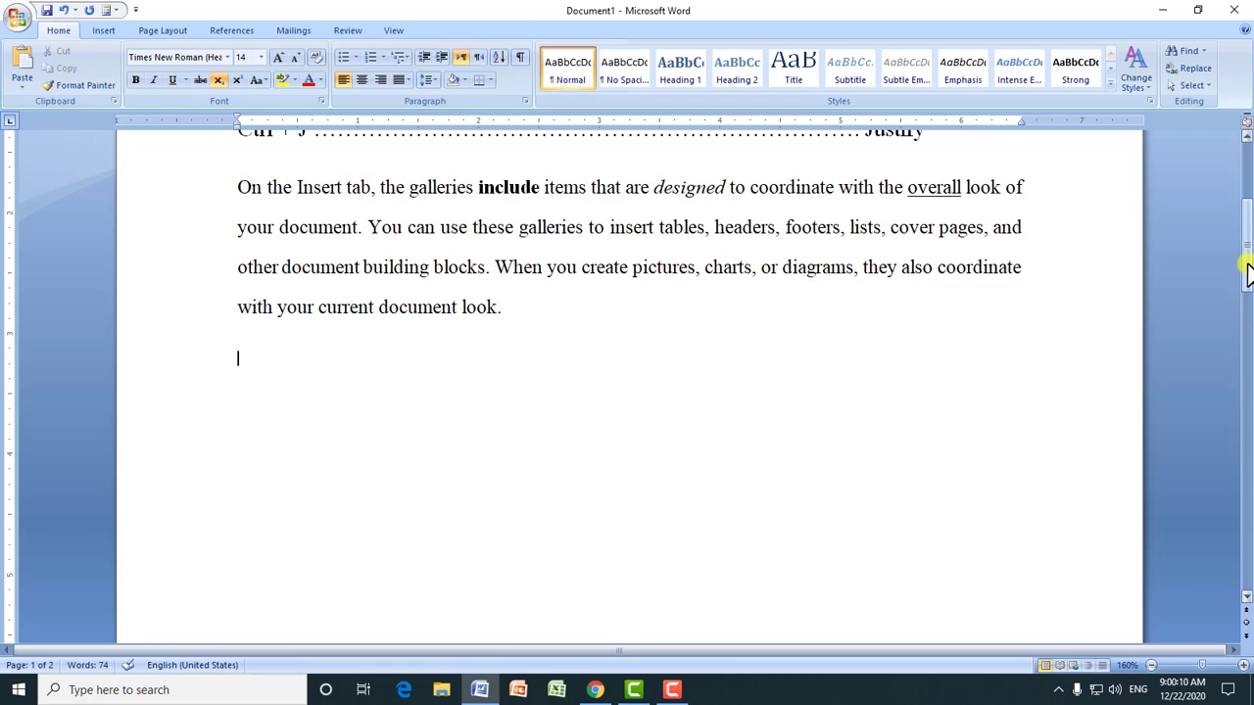
{"action": "left_click_drag", "start_coordinate": [1247, 266], "coordinate": [1248, 491]}
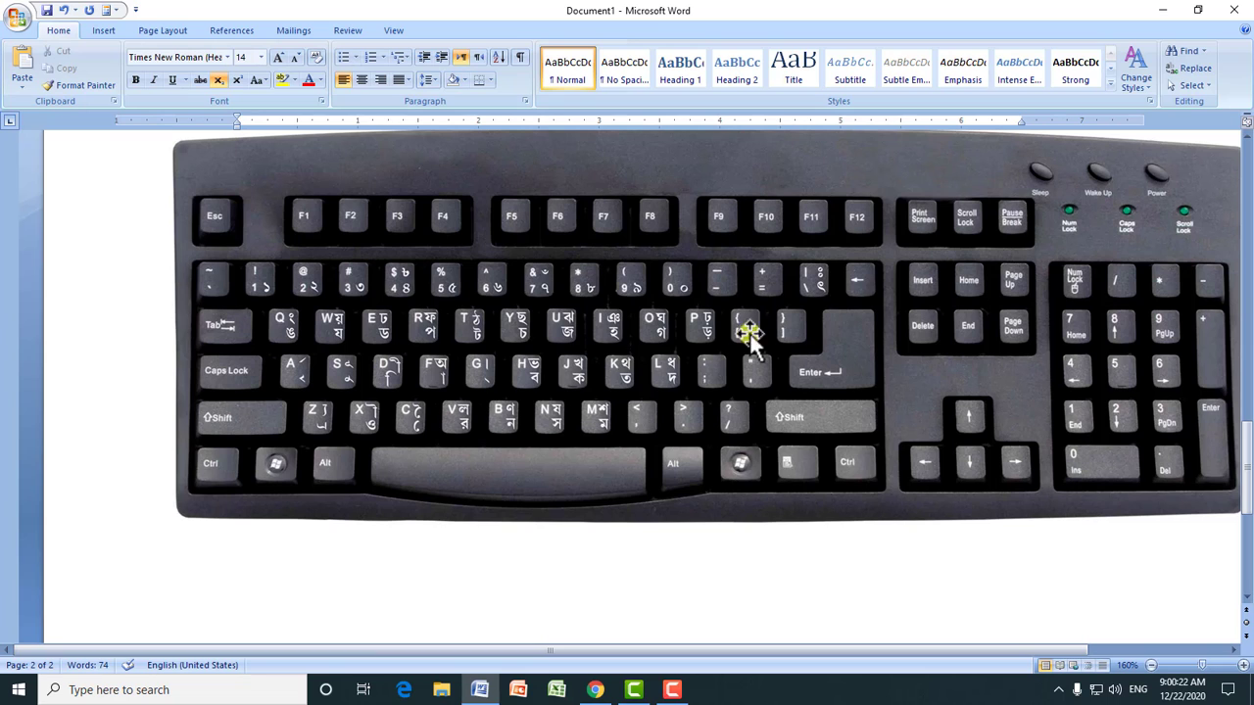
{"action": "left_click_drag", "start_coordinate": [1248, 462], "coordinate": [1247, 213]}
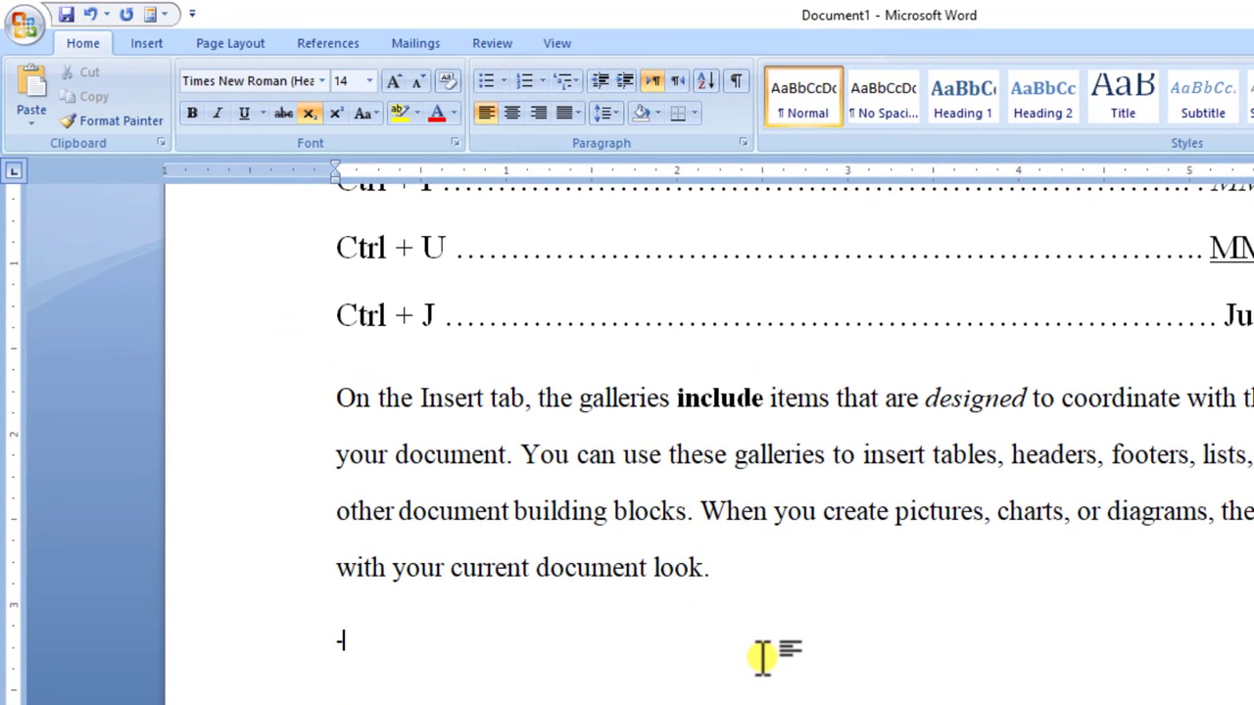
{"action": "type", "text": "--"}
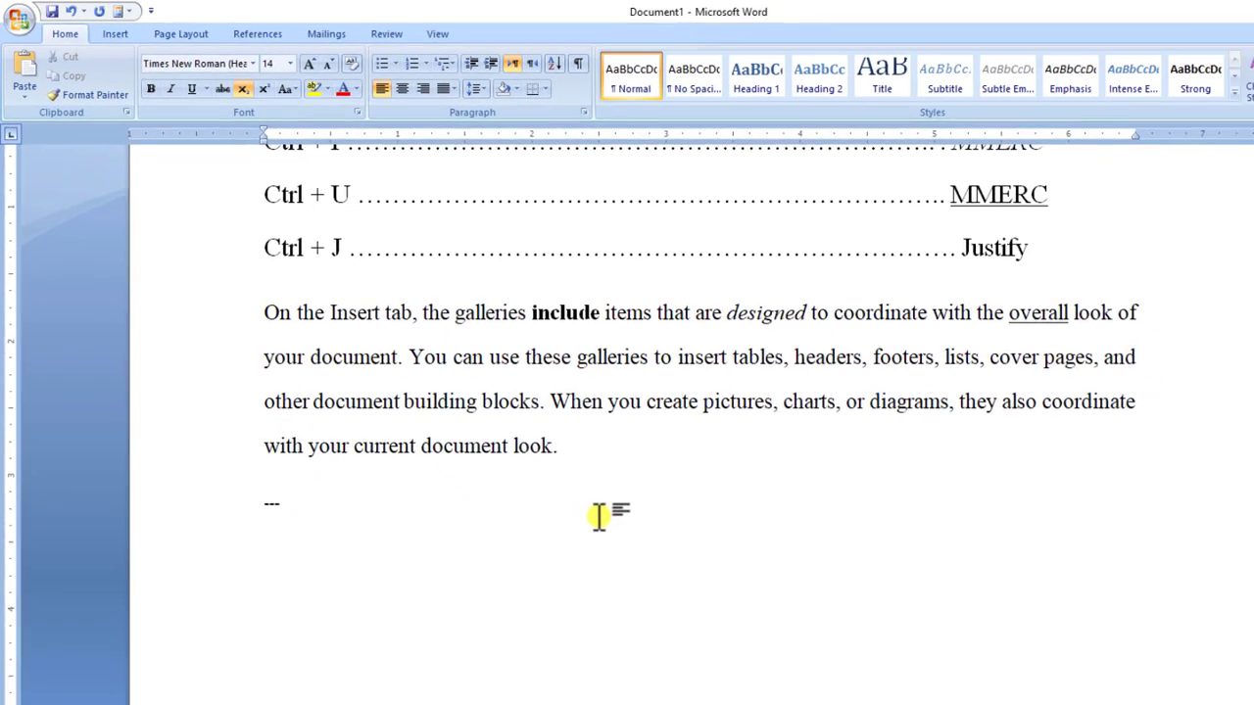
{"action": "key", "text": "Return"}
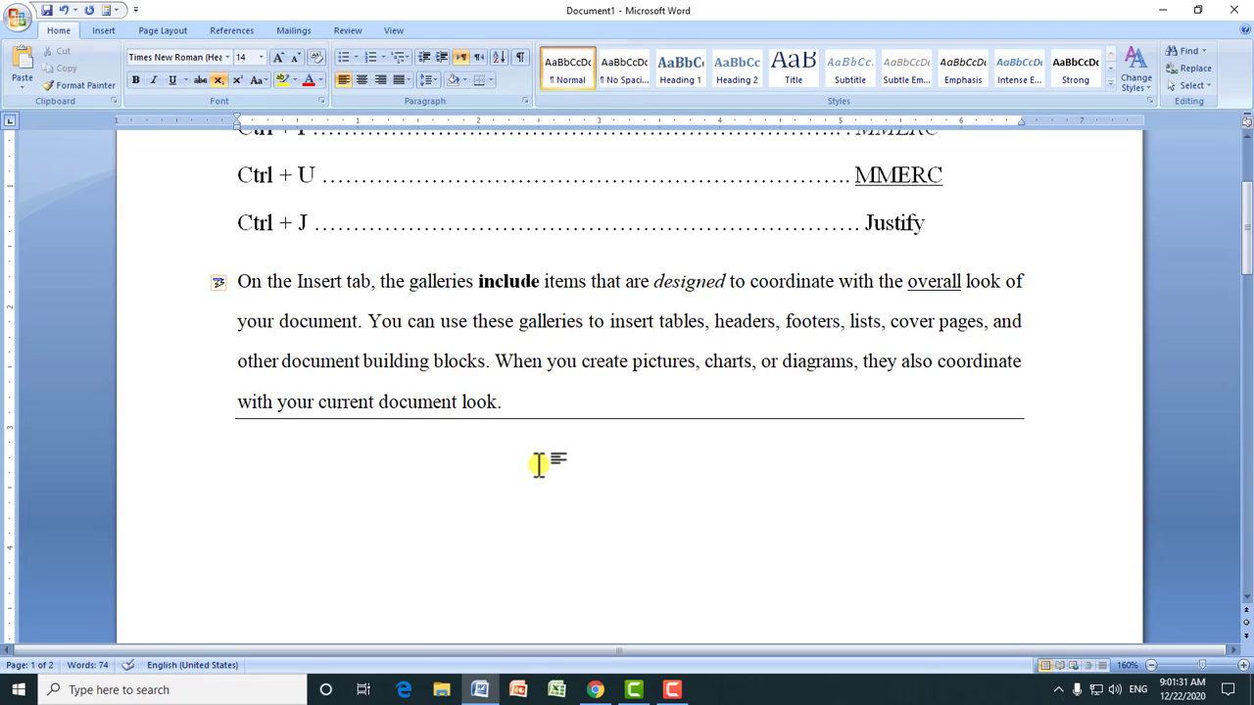
{"action": "type", "text": "___"}
{"action": "key", "text": "Return"}
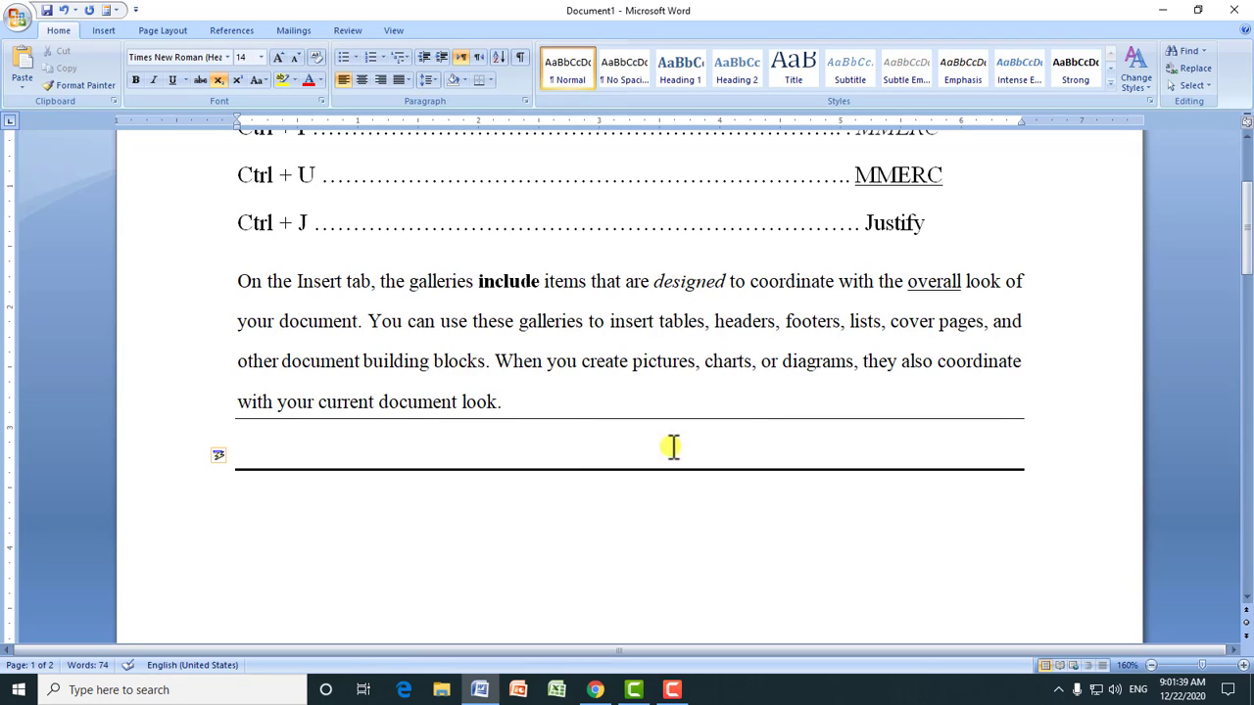
Step: Add an empty line after the body paragraph and draw a straight horizontal line shape about 6.78" wide across it
{"action": "left_click", "coordinate": [560, 402]}
{"action": "key", "text": "Return"}
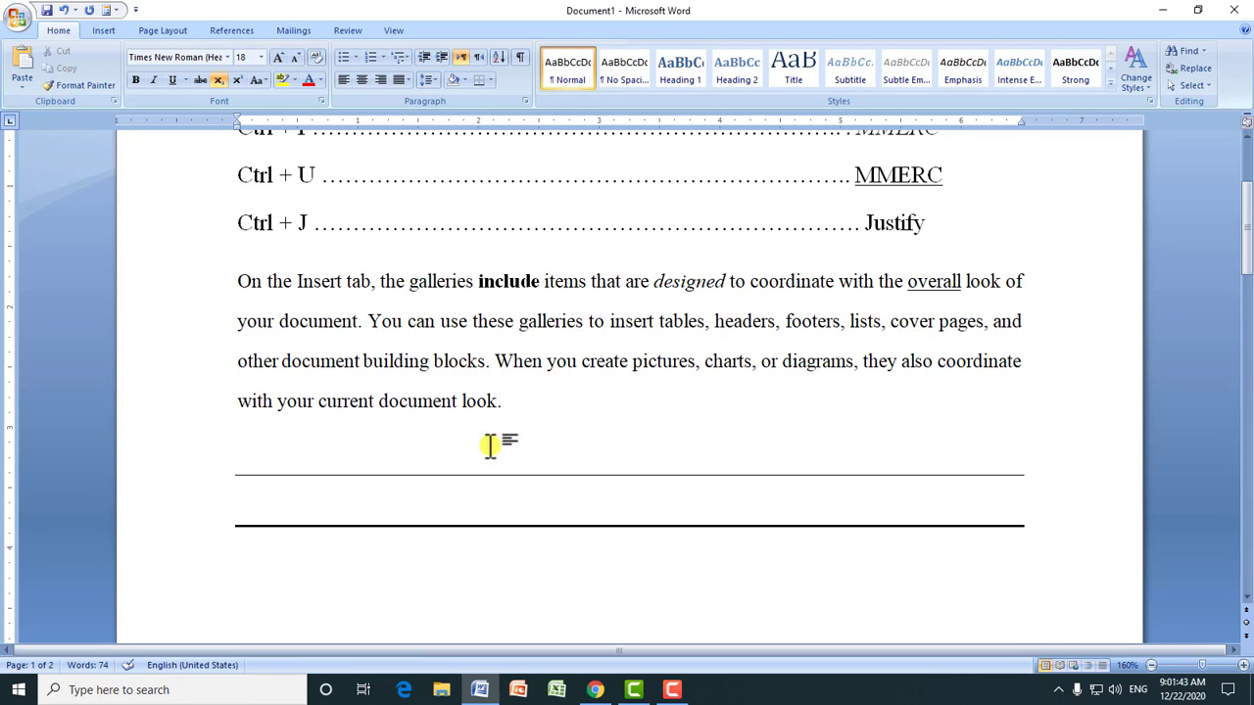
{"action": "left_click", "coordinate": [104, 30]}
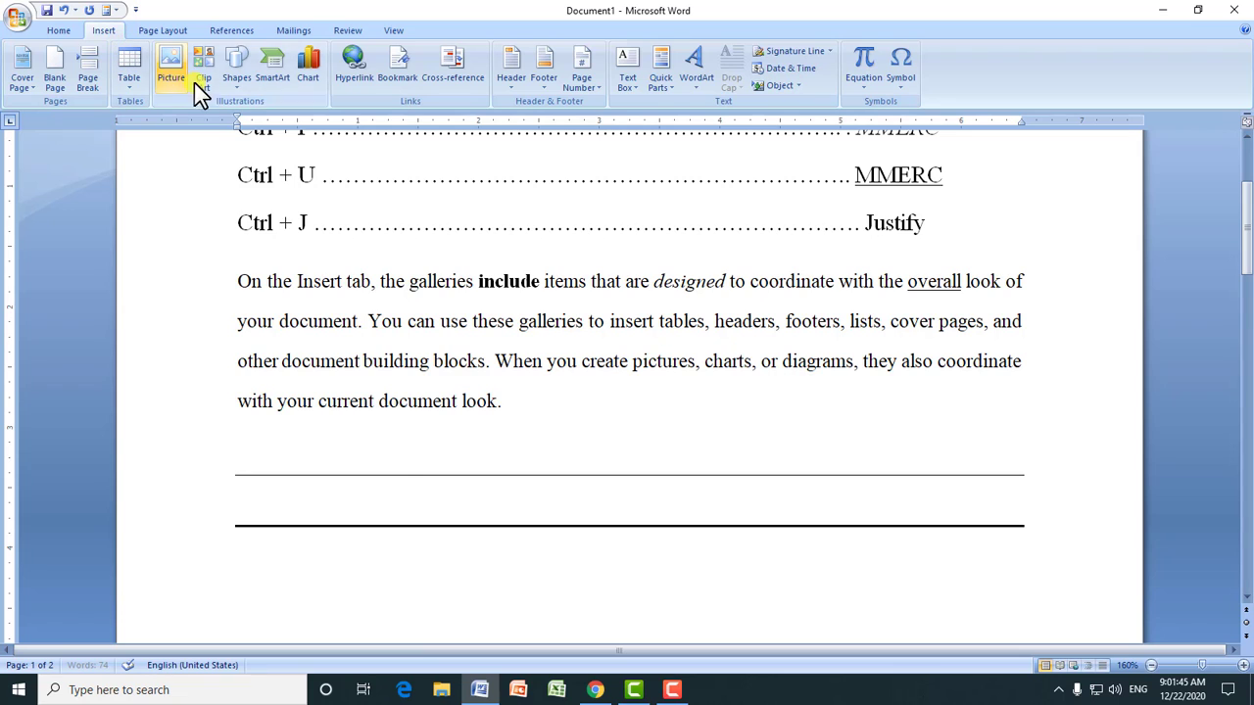
{"action": "left_click", "coordinate": [236, 70]}
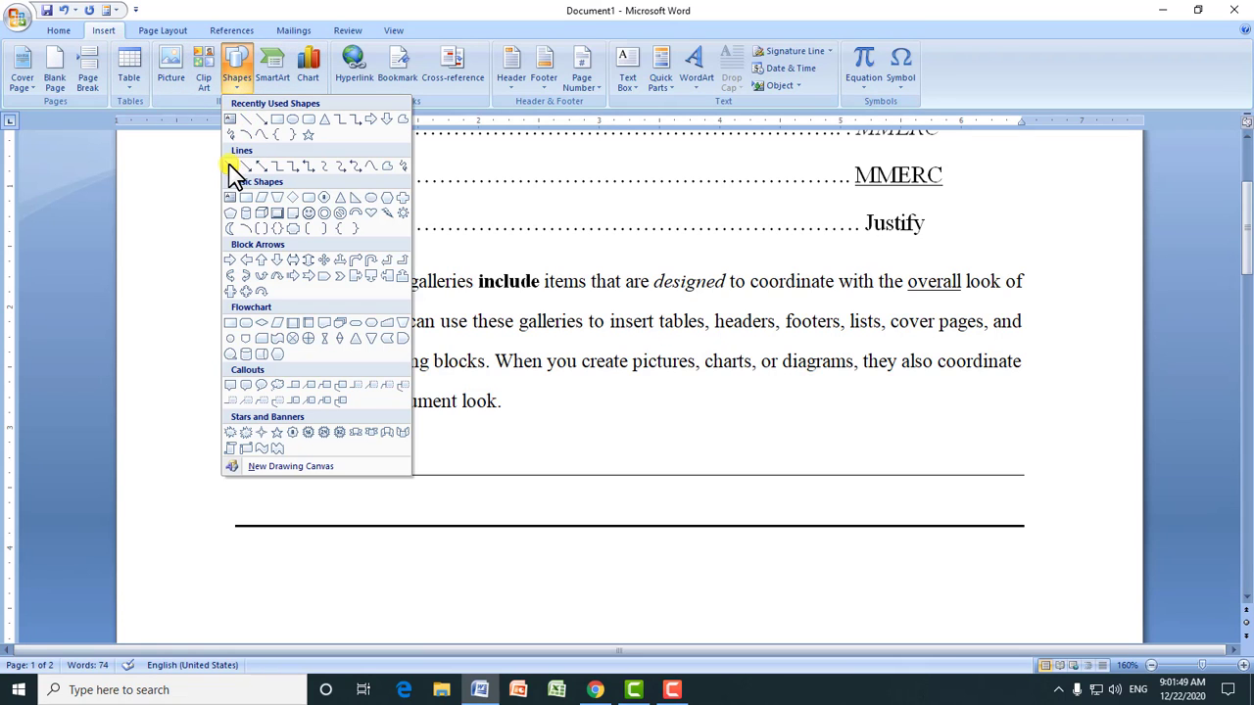
{"action": "left_click", "coordinate": [231, 166]}
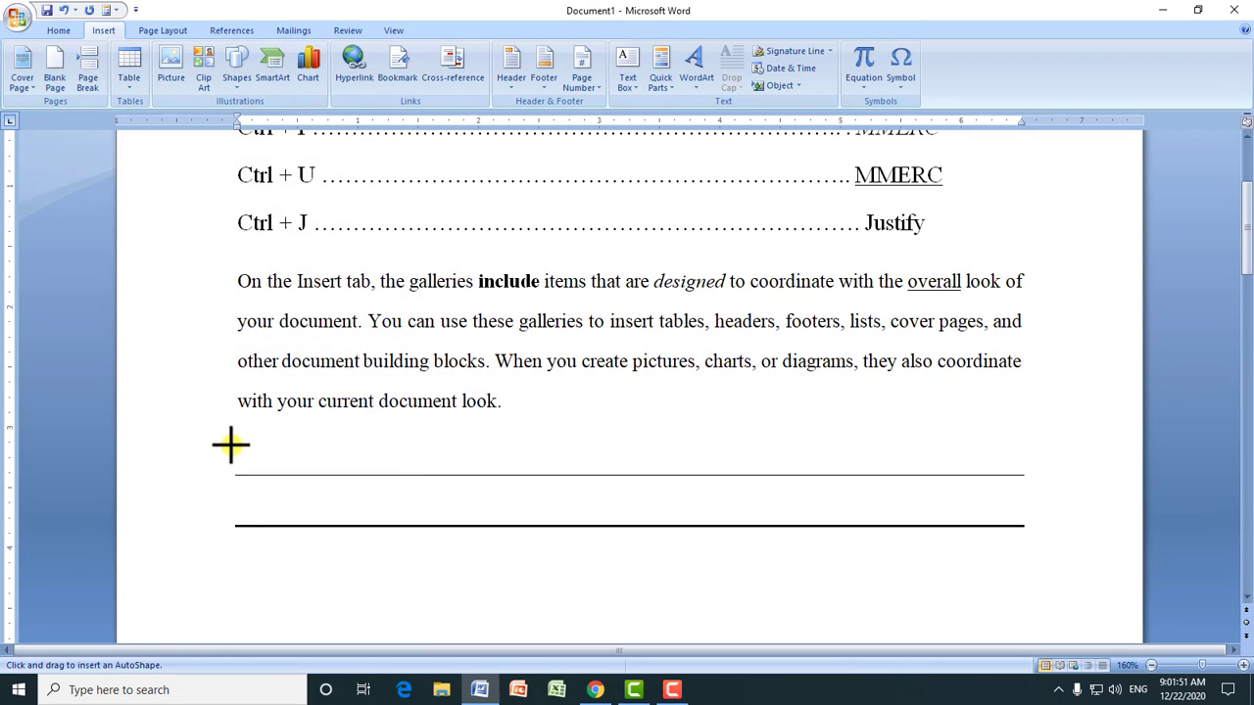
{"action": "mouse_move", "coordinate": [233, 446]}
{"action": "left_mouse_down"}
{"action": "mouse_move", "coordinate": [812, 434]}
{"action": "mouse_move", "coordinate": [1027, 391]}
{"action": "mouse_move", "coordinate": [1028, 460]}
{"action": "mouse_move", "coordinate": [1028, 409]}
{"action": "mouse_move", "coordinate": [1038, 454]}
{"action": "mouse_move", "coordinate": [1039, 440]}
{"action": "mouse_move", "coordinate": [1039, 451]}
{"action": "mouse_move", "coordinate": [963, 448]}
{"action": "mouse_move", "coordinate": [1047, 448]}
{"action": "mouse_move", "coordinate": [721, 429]}
{"action": "mouse_move", "coordinate": [1049, 445]}
{"action": "left_mouse_up"}
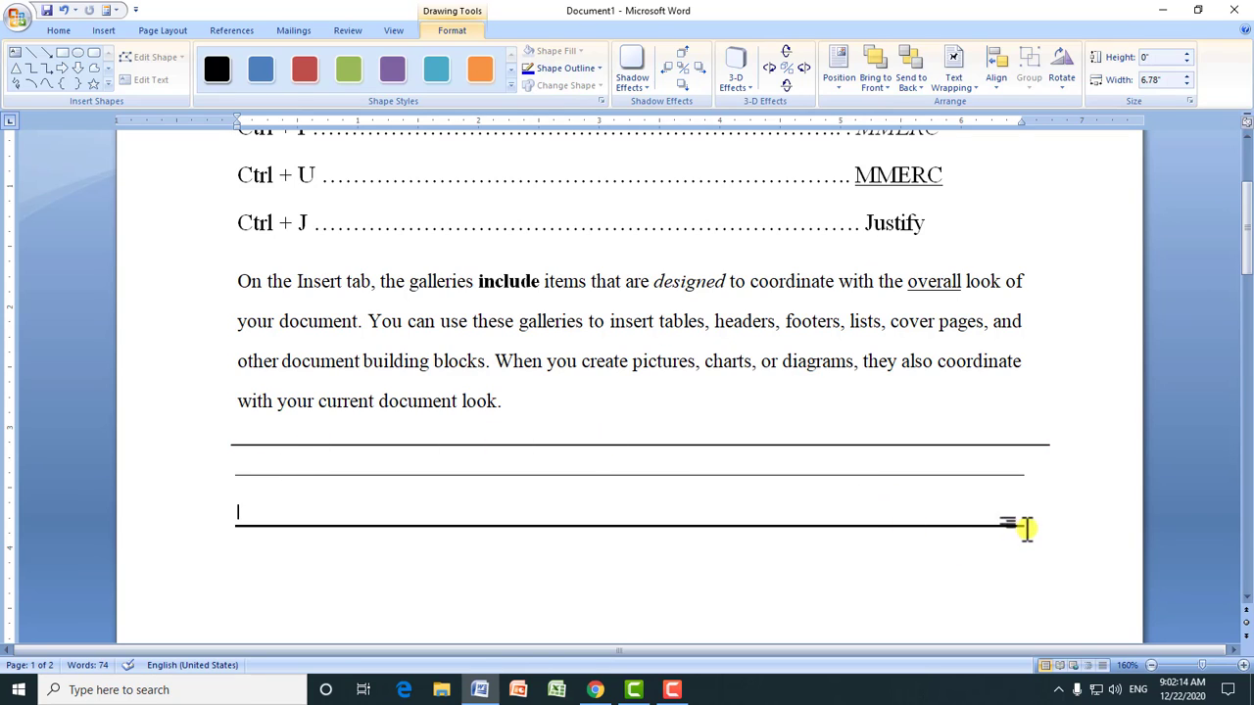
Step: Try deleting the thick line created from underscores, and undo the deletion
{"action": "left_click", "coordinate": [1024, 529]}
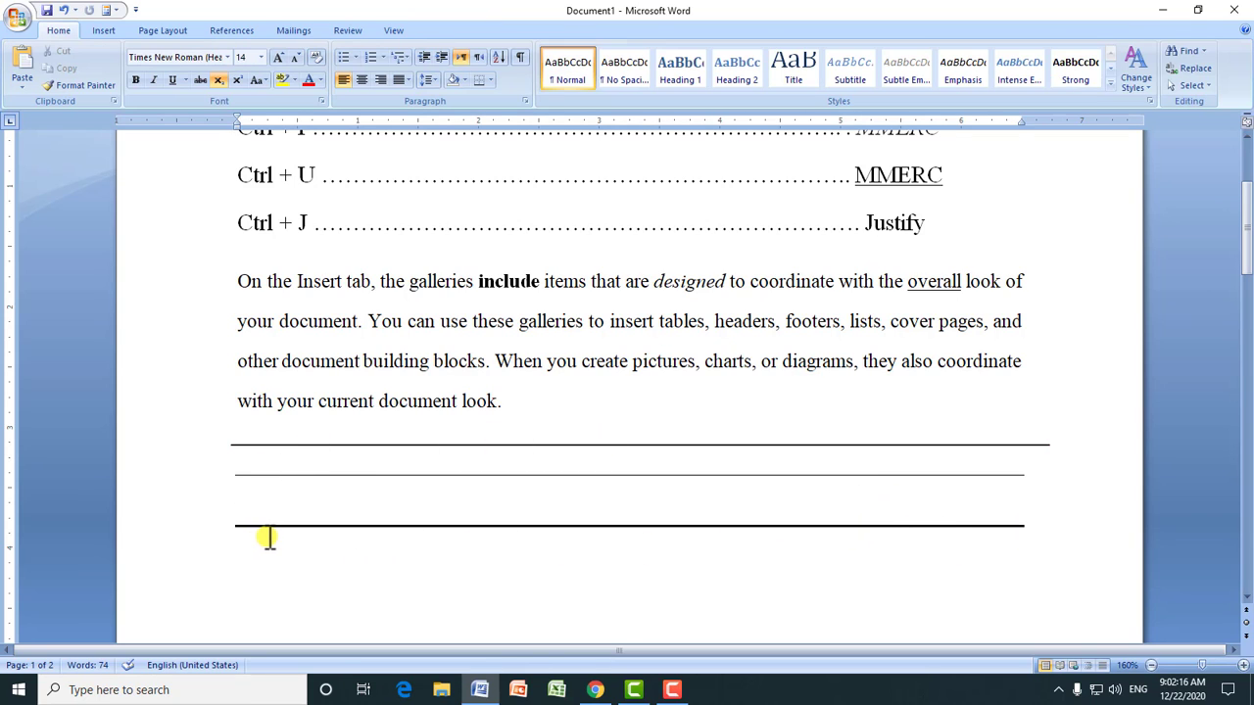
{"action": "key", "text": "Delete"}
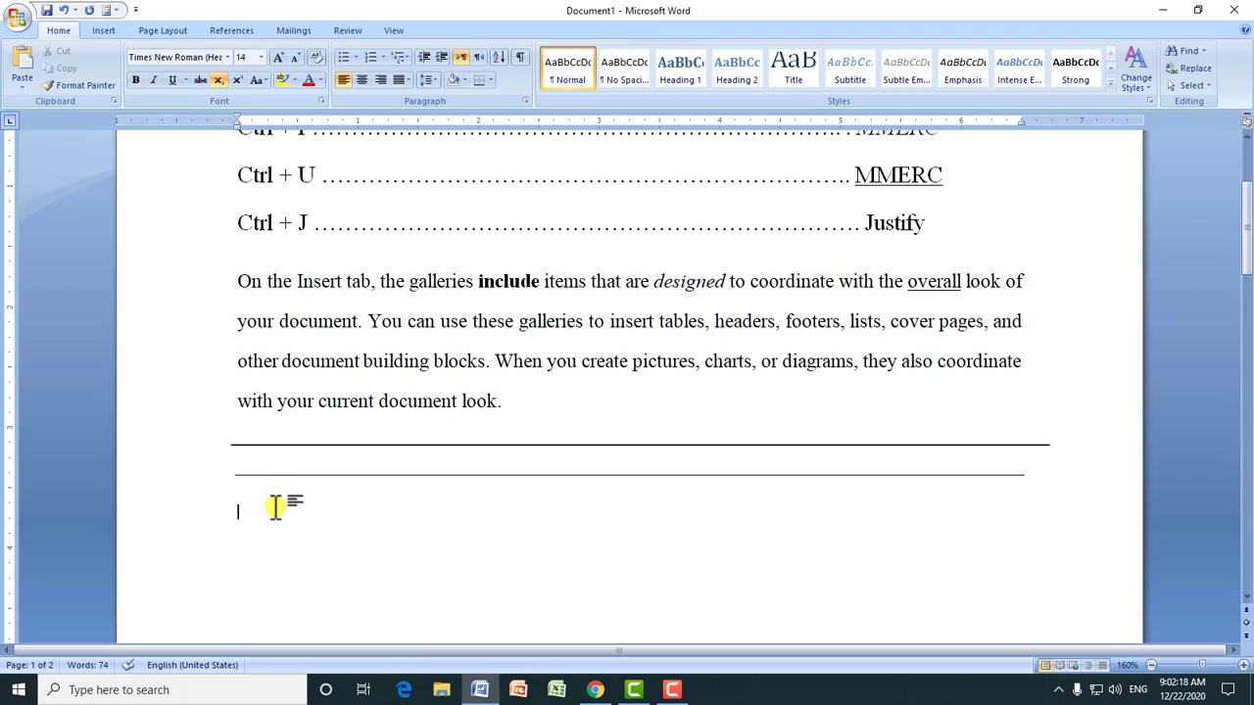
{"action": "key", "text": "ctrl+z"}
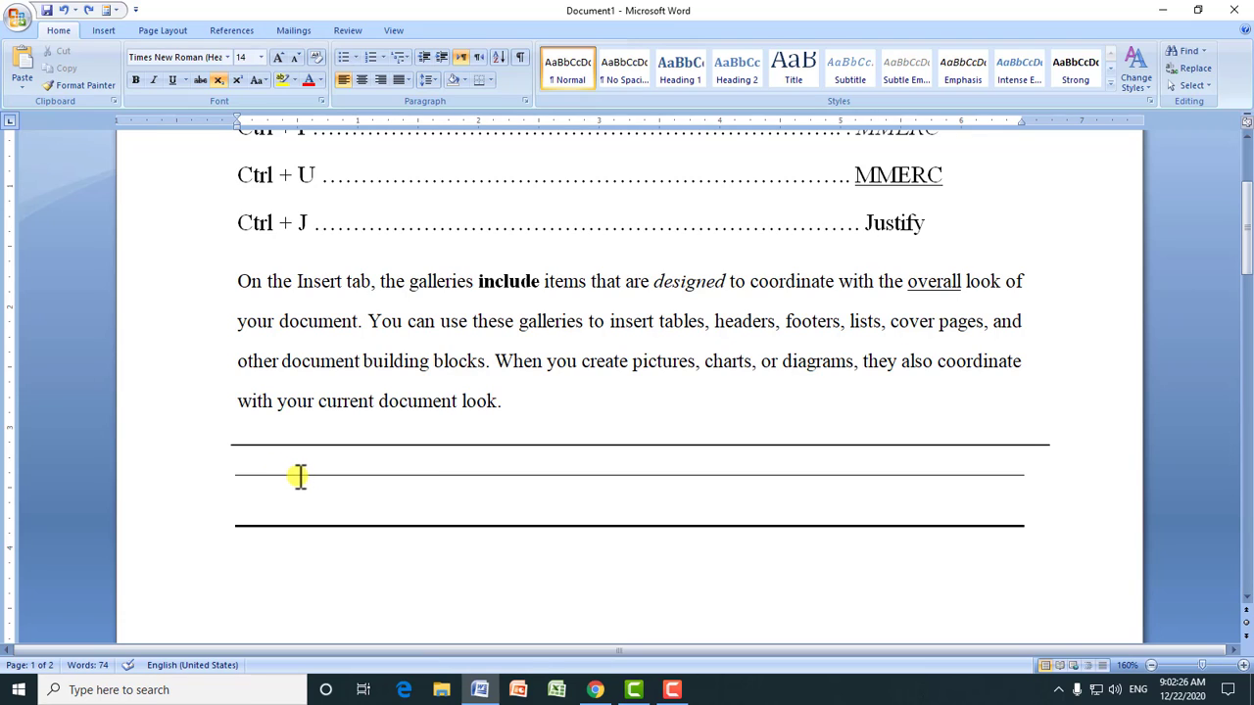
Step: Create a full-width double line from three equals signs (===) in the space beneath the thick line
{"action": "left_click_drag", "start_coordinate": [1246, 246], "coordinate": [1245, 289]}
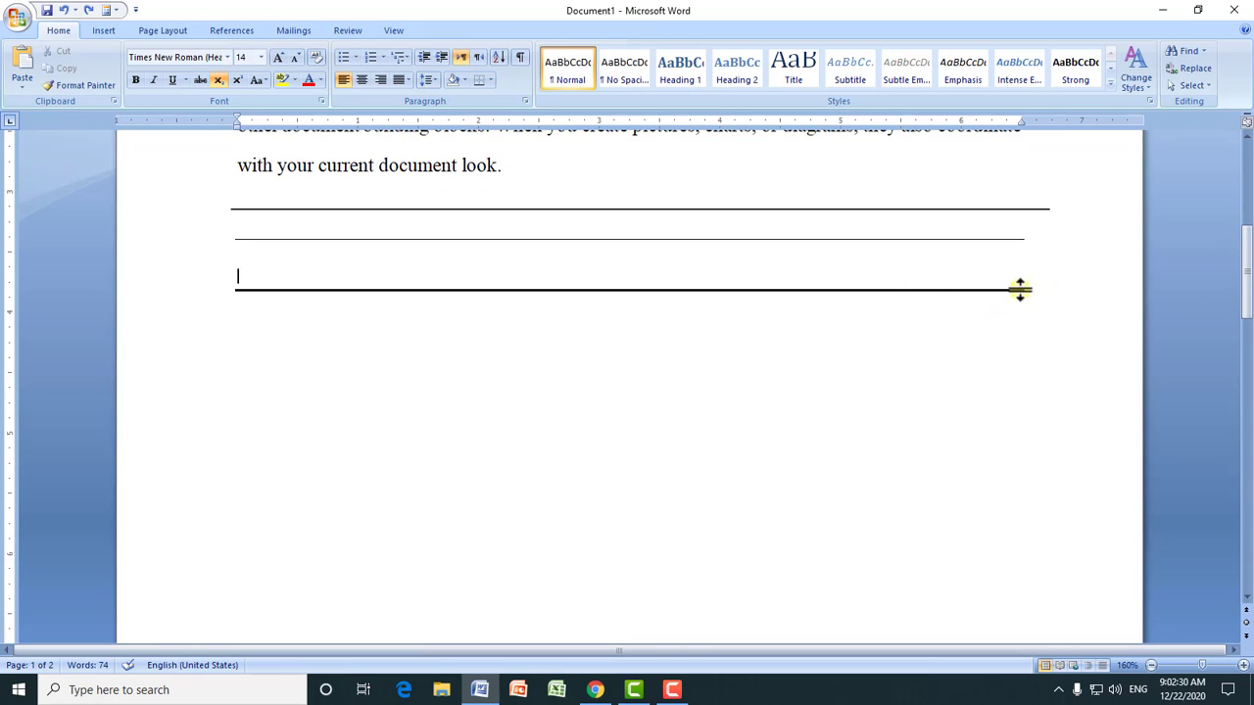
{"action": "key", "text": "Return"}
{"action": "key", "text": "BackSpace"}
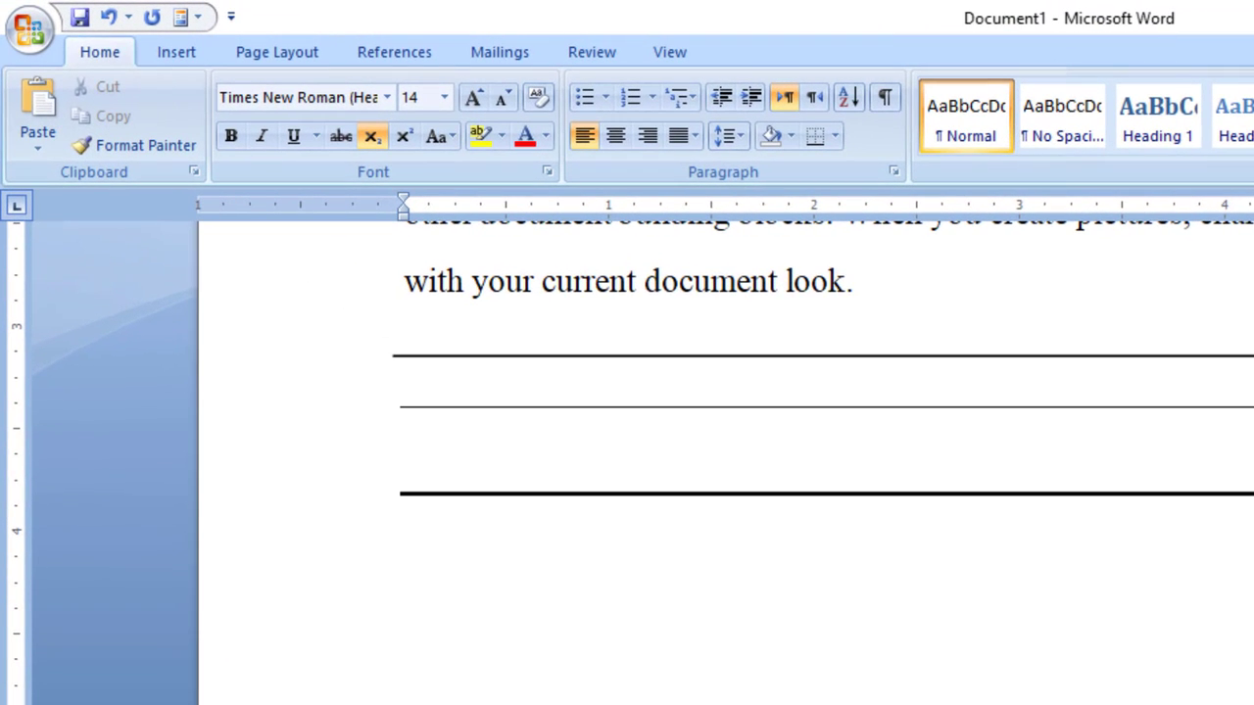
{"action": "type", "text": "==="}
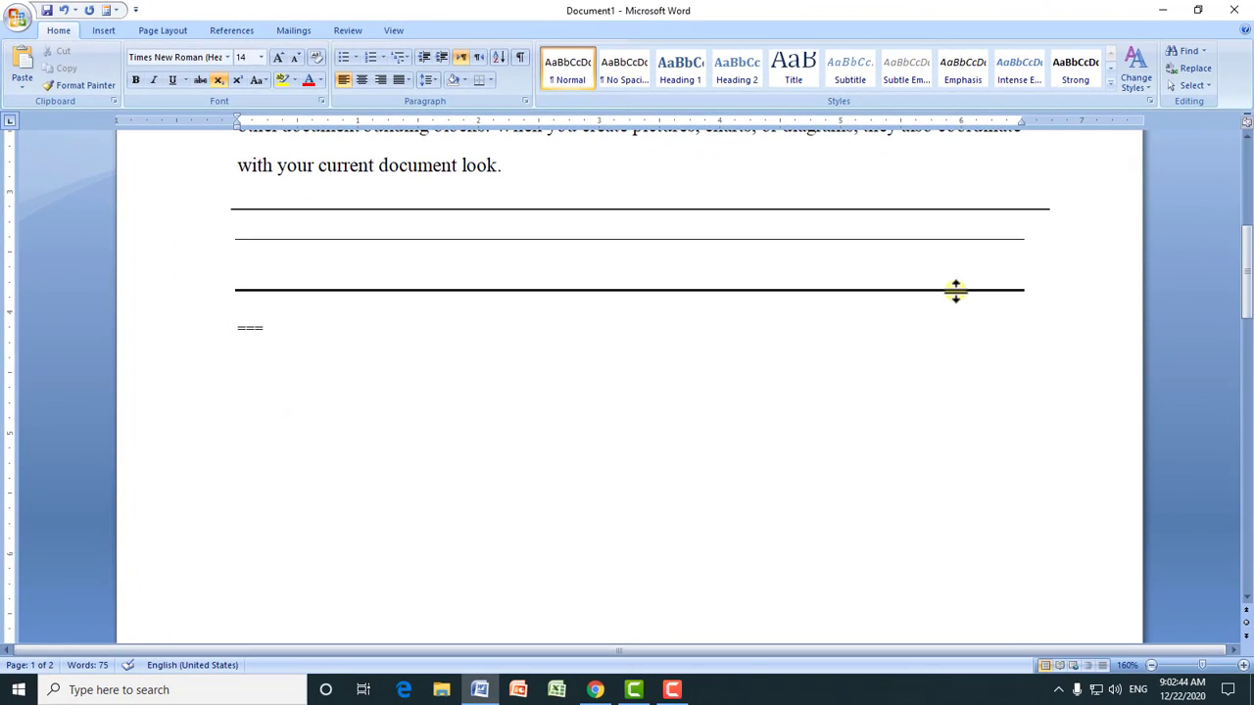
{"action": "key", "text": "Return"}
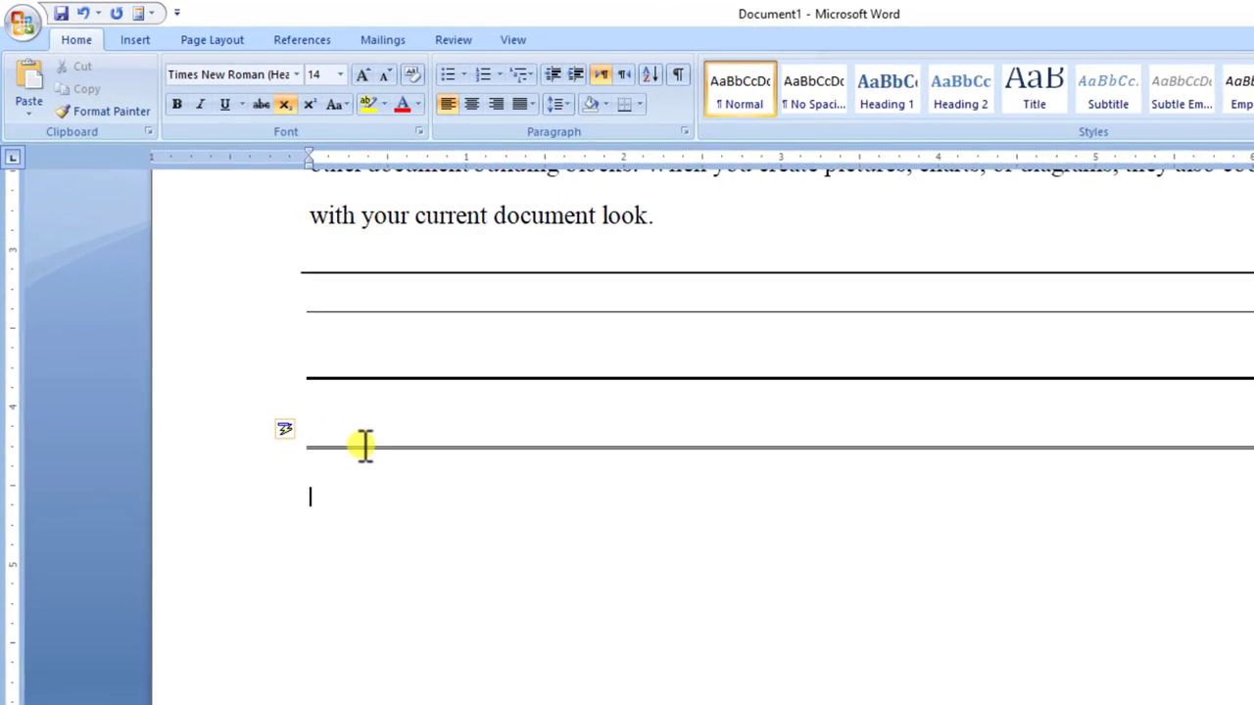
Step: Below the double line, create a dotted line from three asterisks (***) and a triple line from three hash signs (###)
{"action": "type", "text": "***"}
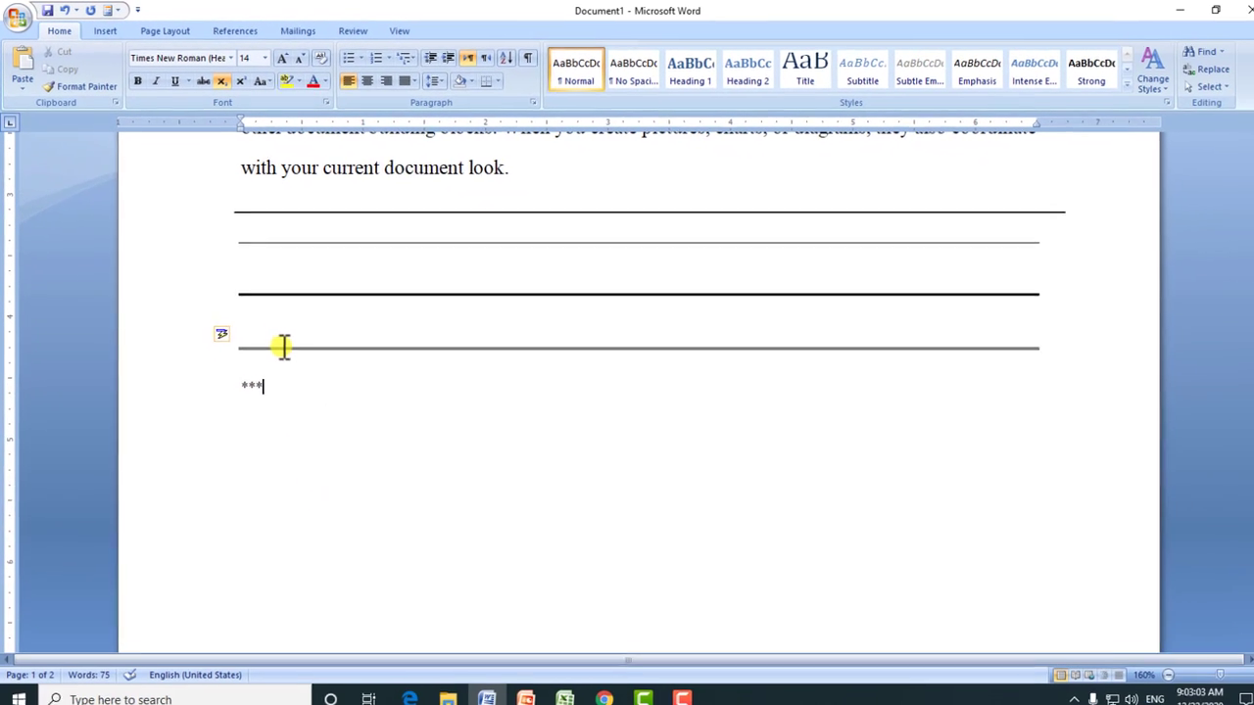
{"action": "key", "text": "Return"}
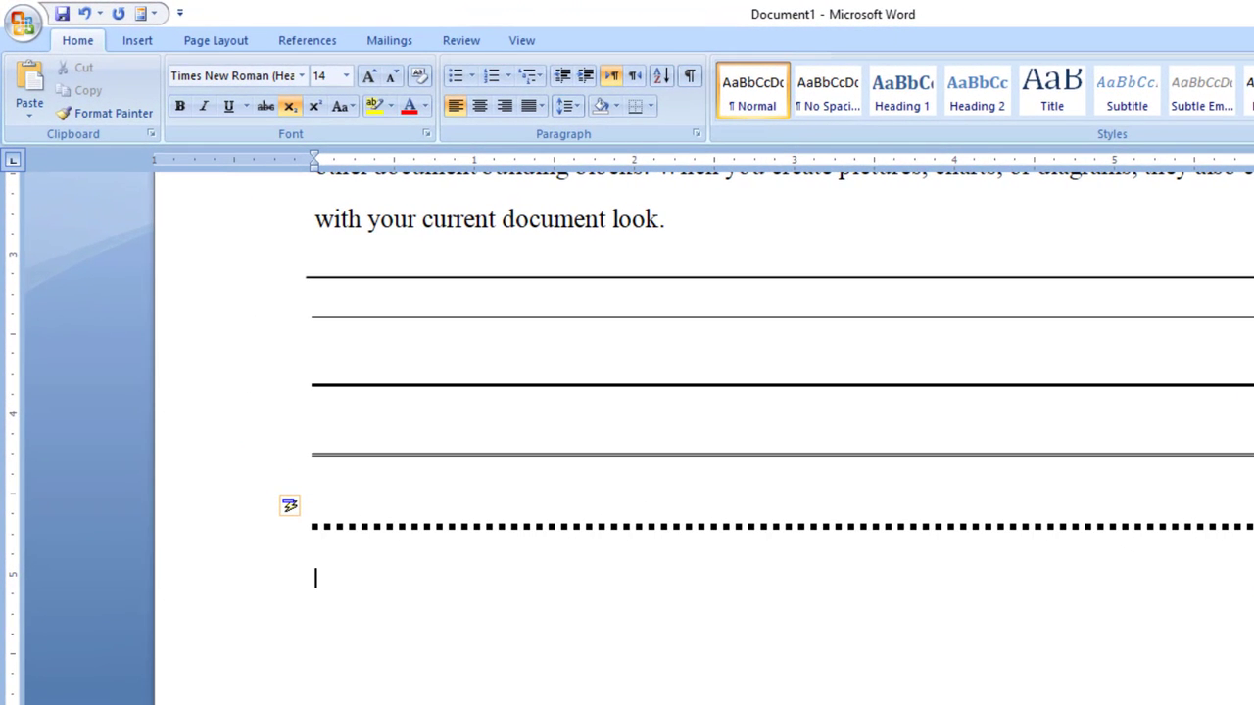
{"action": "type", "text": "###"}
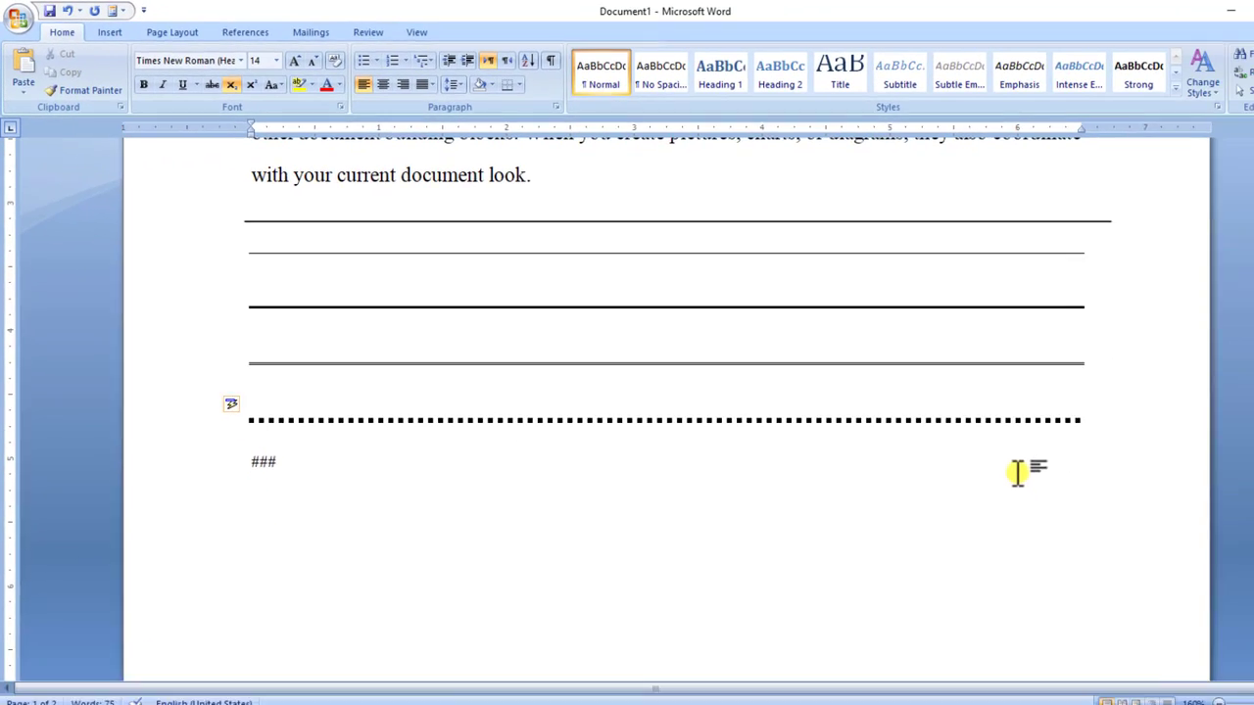
{"action": "key", "text": "Return"}
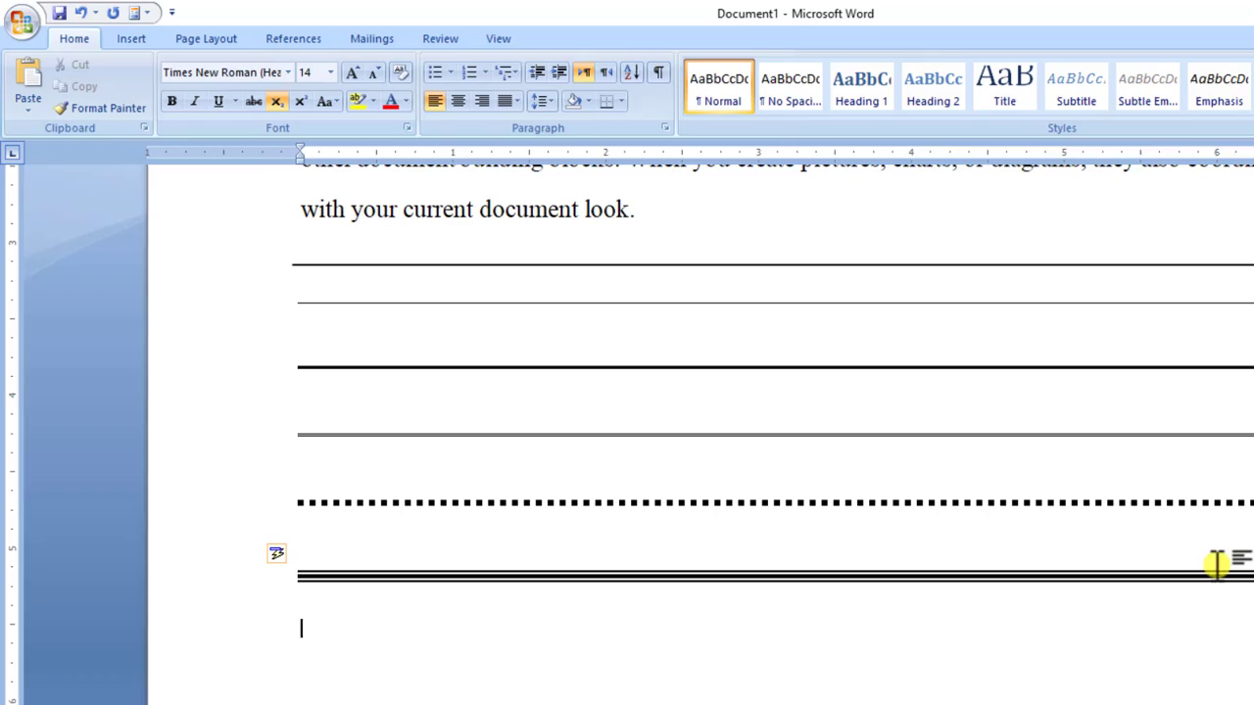
Step: Create a full-width wavy line from three tildes (~~~) below the triple line
{"action": "type", "text": "~~"}
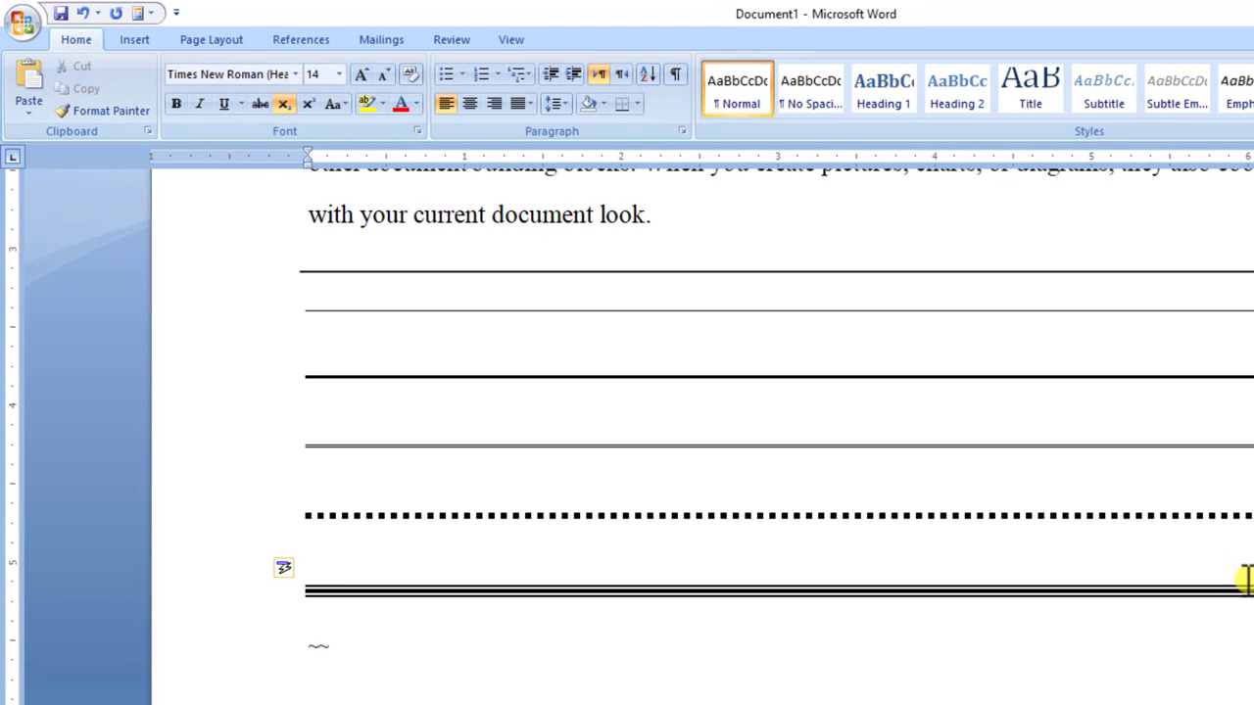
{"action": "type", "text": "~"}
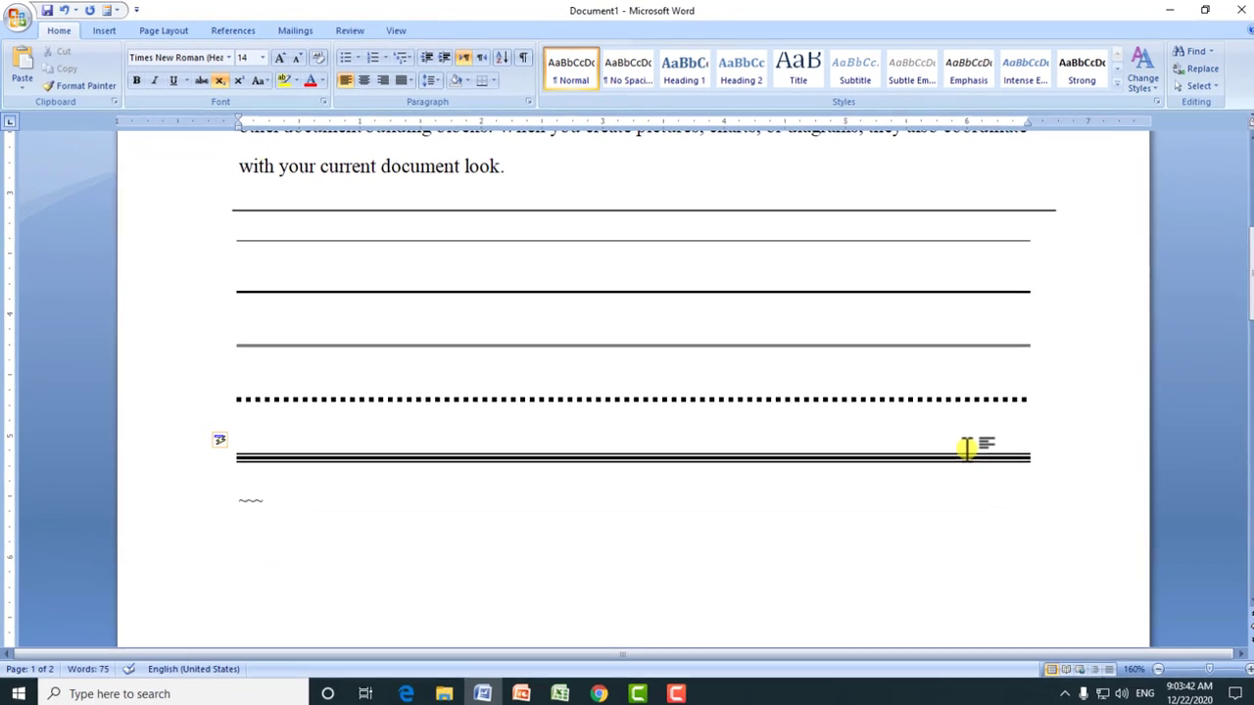
{"action": "key", "text": "Return"}
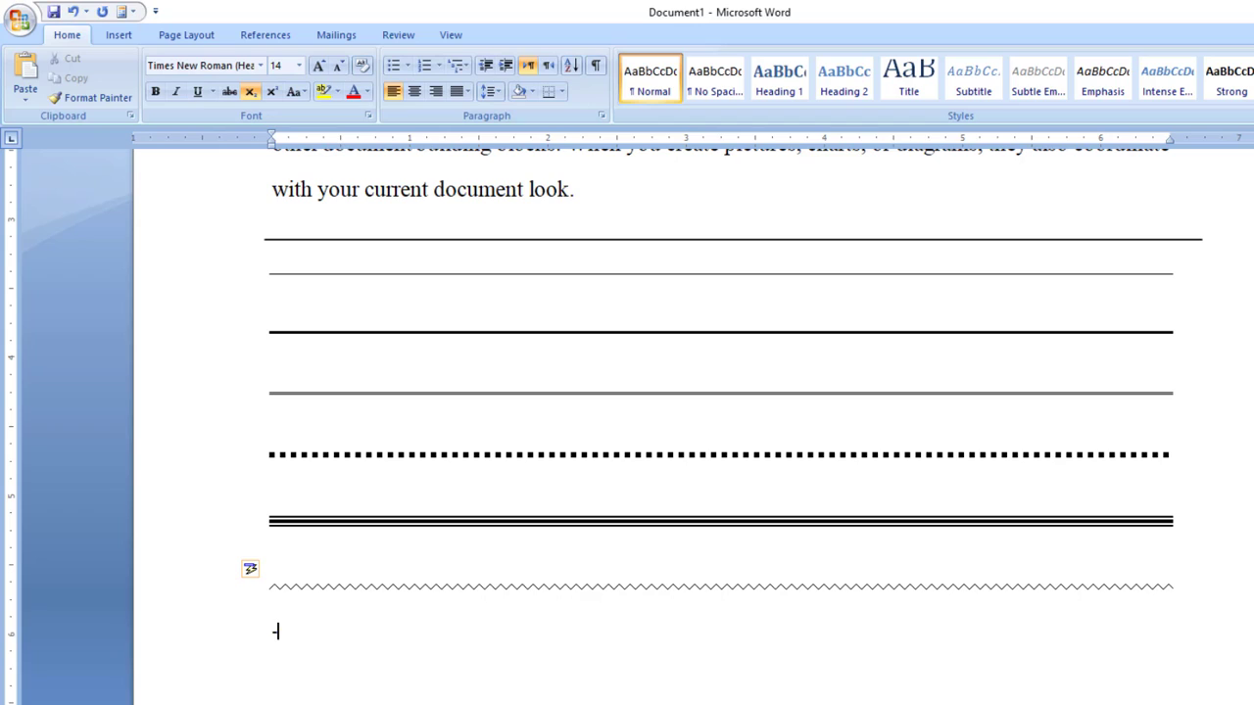
Step: Start a solid-arrow bulleted list below the wavy line from ->, with items "fafa" and "afdsfsf", and end the list
{"action": "type", "text": ">"}
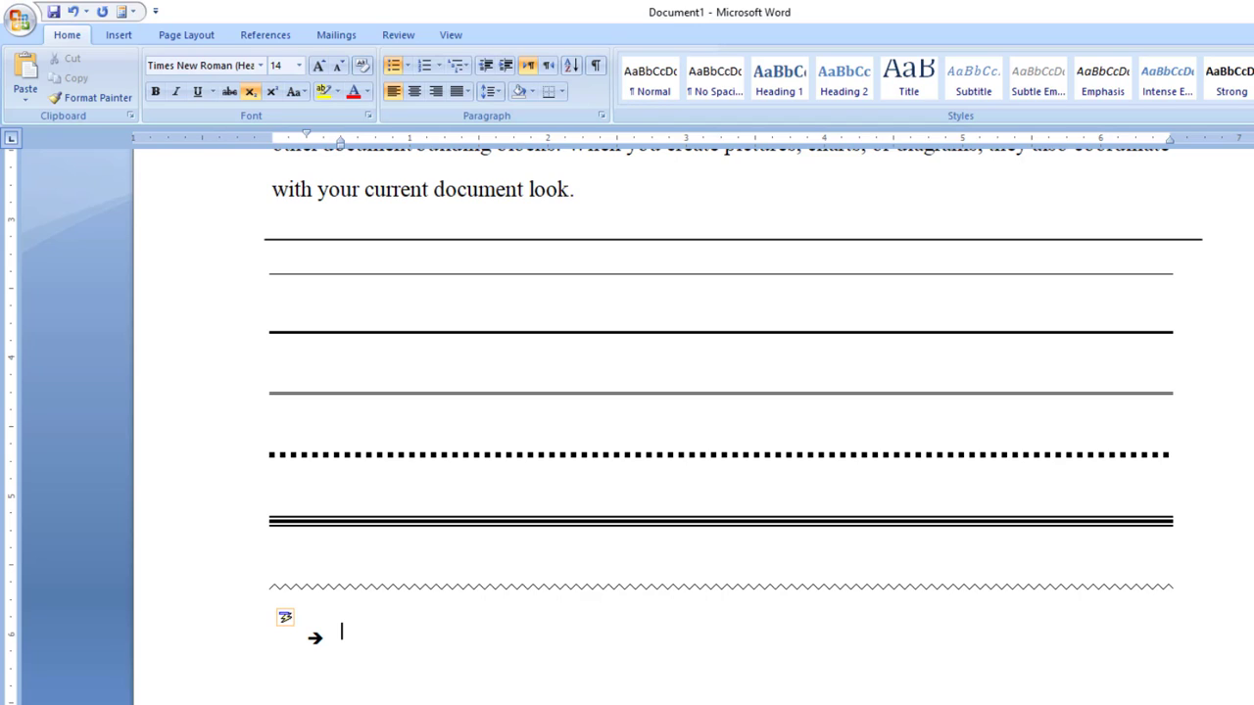
{"action": "type", "text": " fafa"}
{"action": "key", "text": "Return"}
{"action": "type", "text": "afdsfsf"}
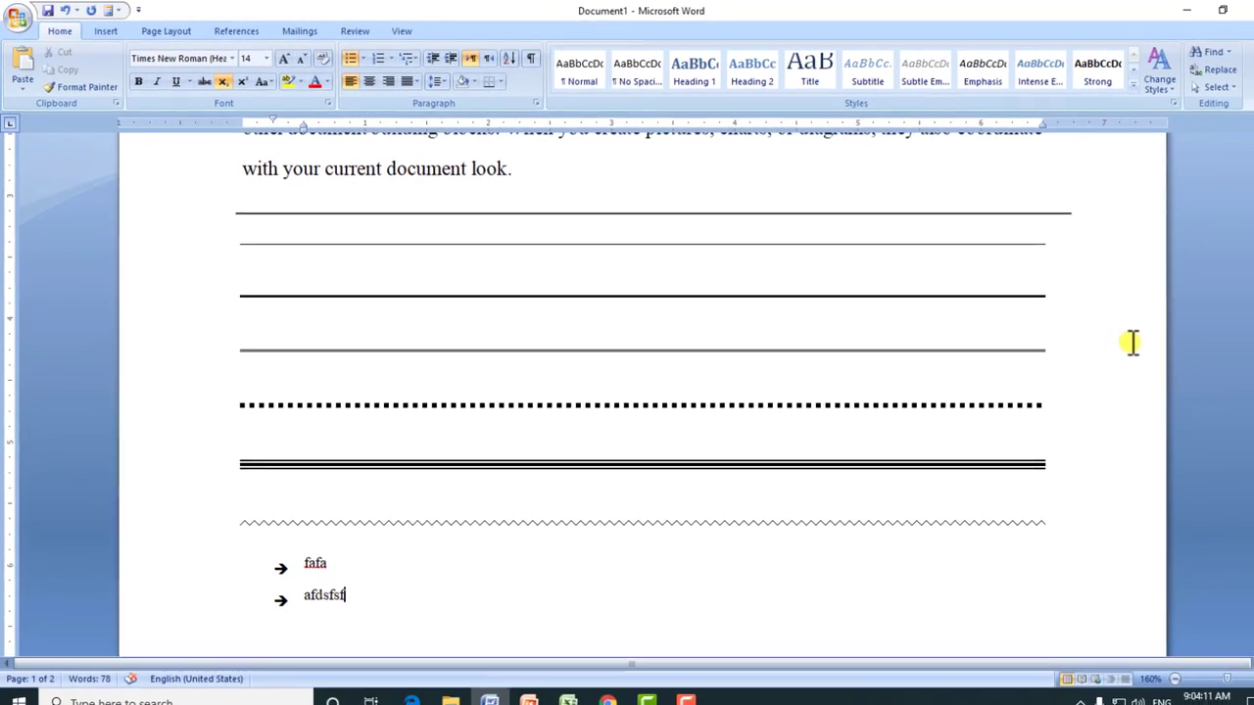
{"action": "key", "text": "Return"}
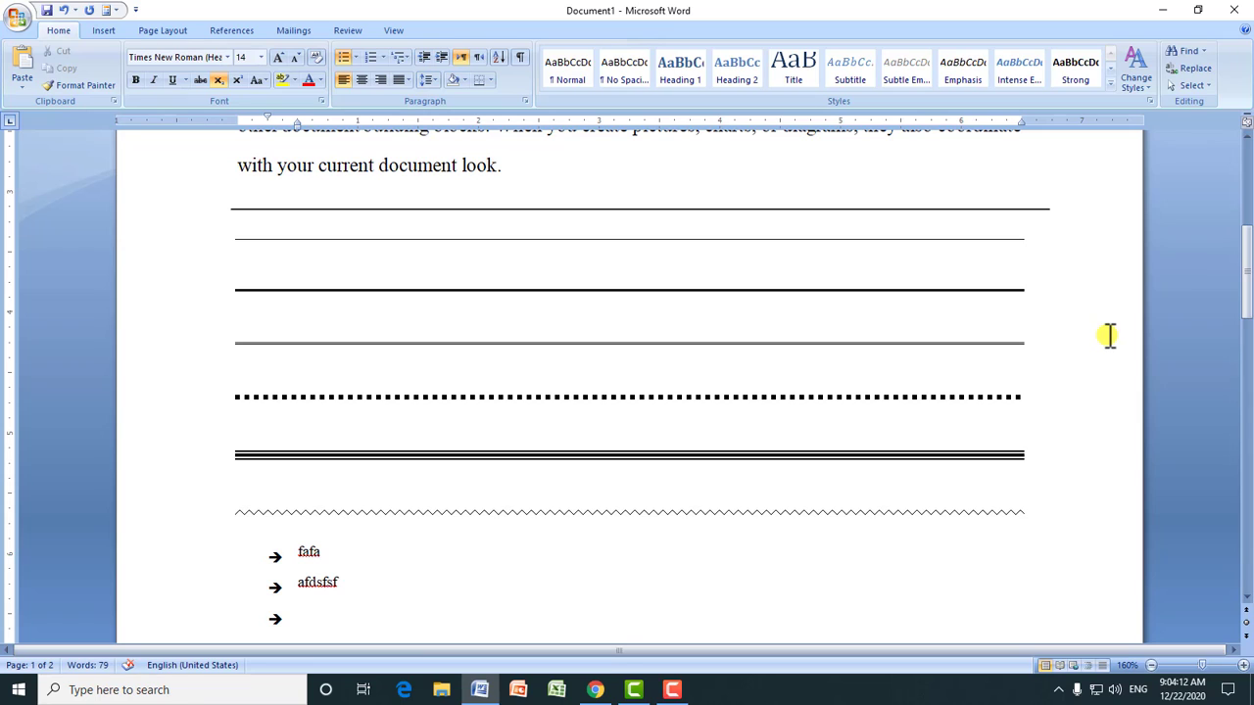
{"action": "key", "text": "BackSpace"}
{"action": "key", "text": "BackSpace"}
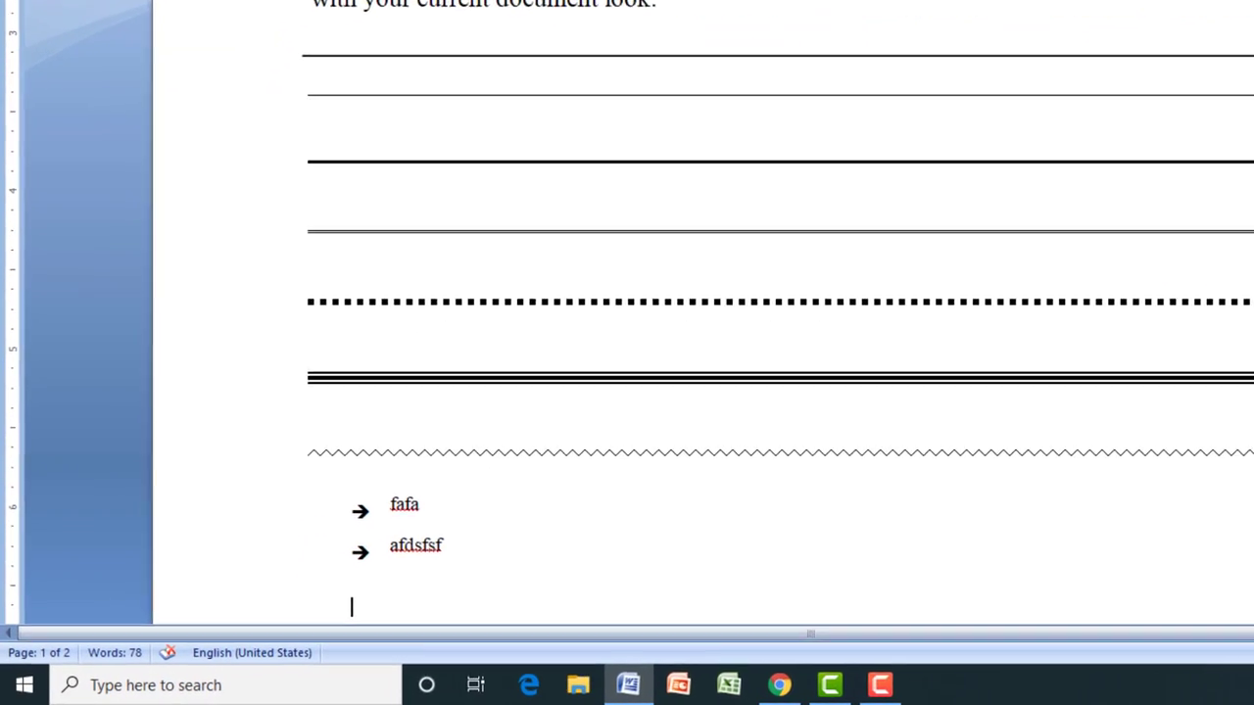
Step: Add a hollow-arrow bulleted list from => with items "ajfajfsaf" and "affsd", and end the list
{"action": "type", "text": "="}
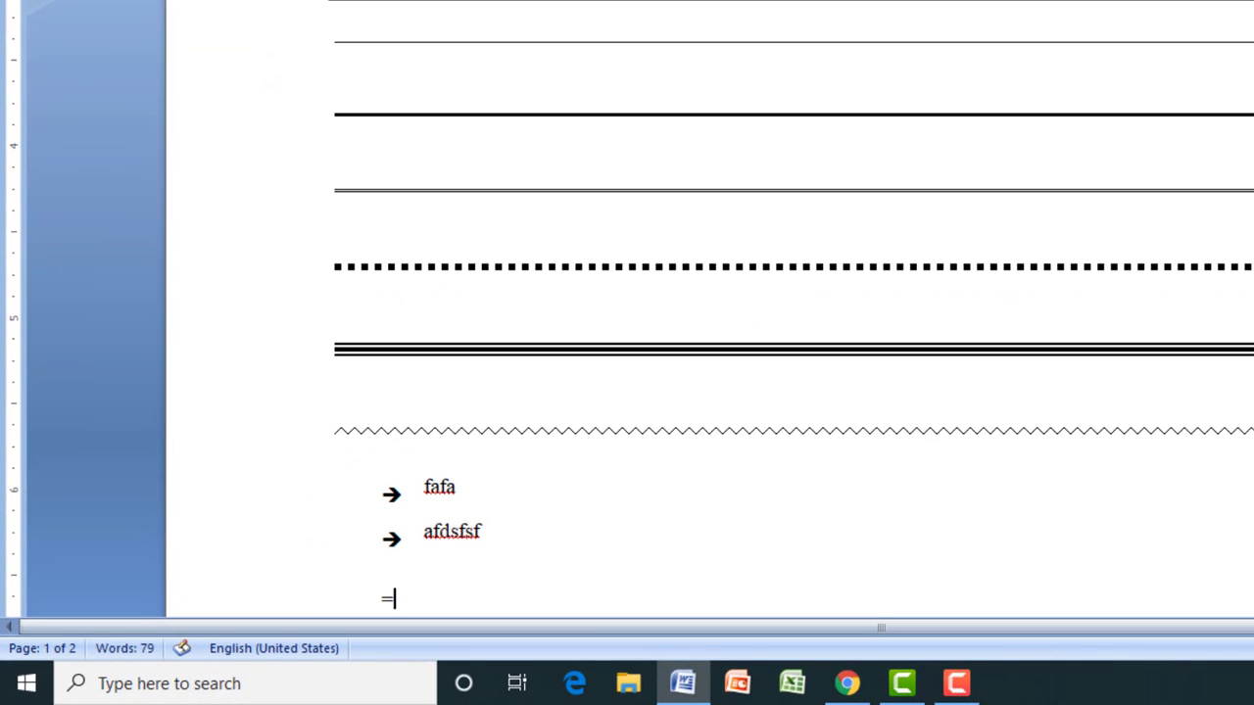
{"action": "type", "text": "> "}
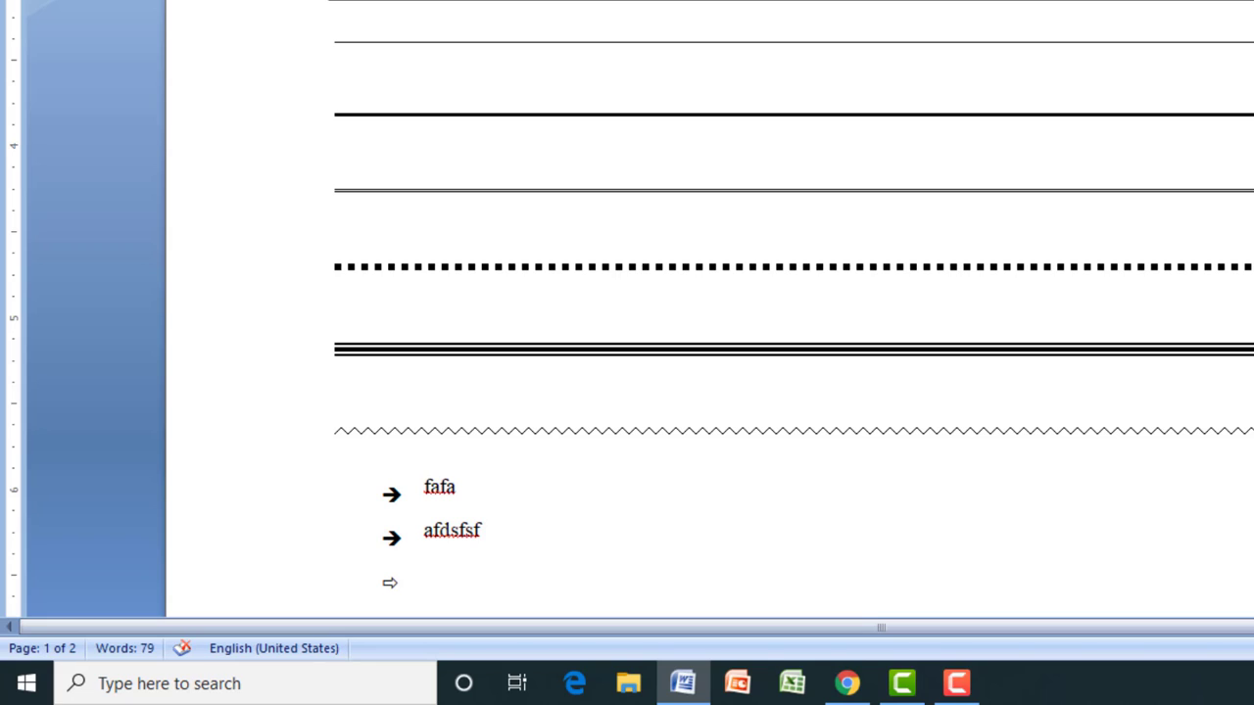
{"action": "type", "text": "ajfajfsaf"}
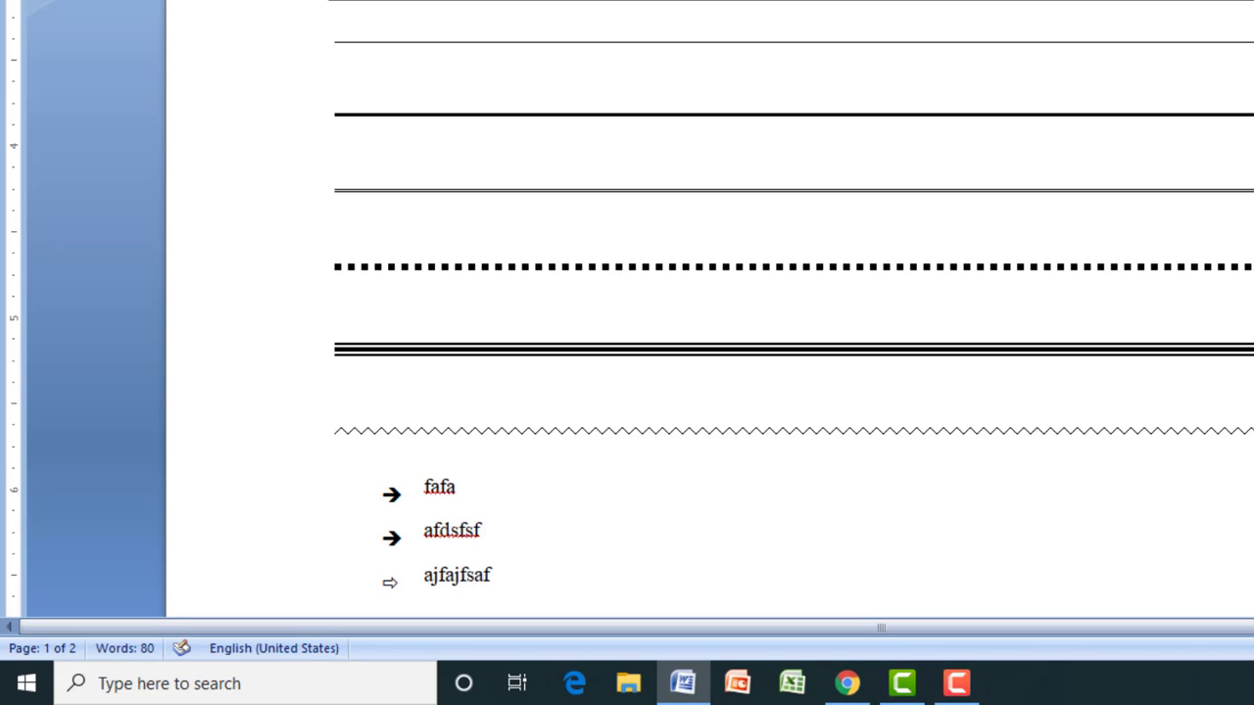
{"action": "key", "text": "Return"}
{"action": "type", "text": "affsd"}
{"action": "key", "text": "Return"}
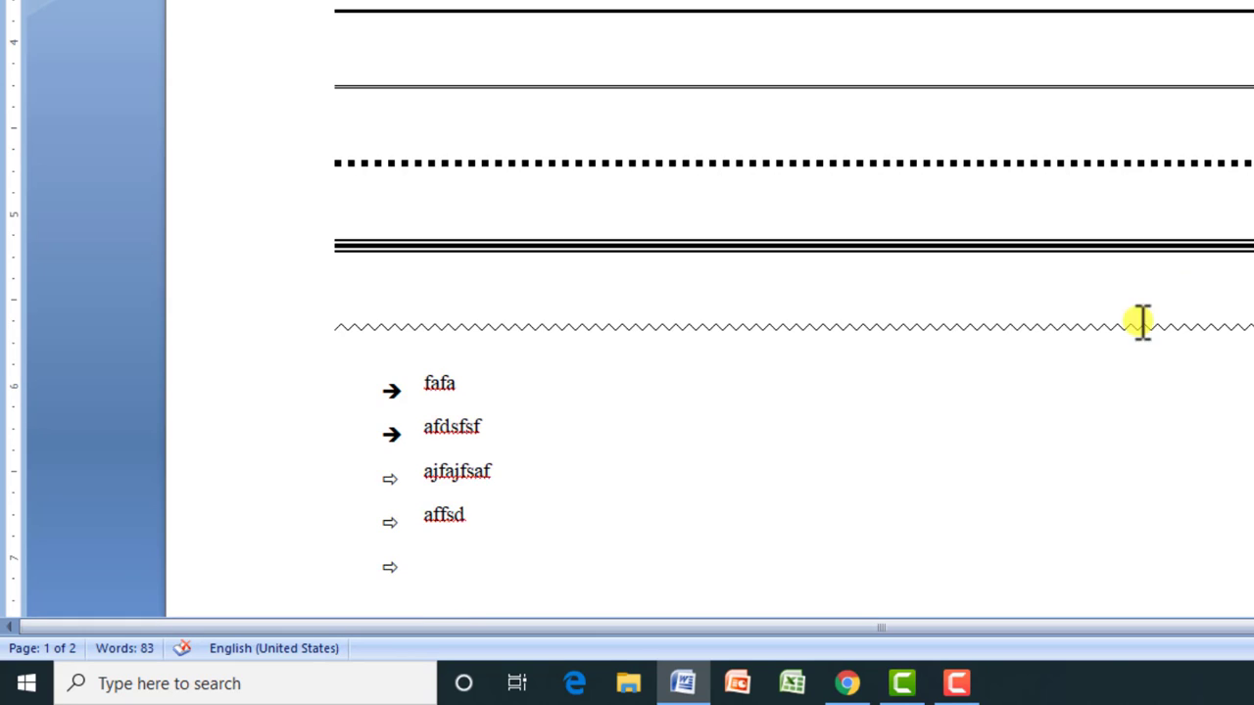
{"action": "scroll", "coordinate": [1016, 398], "scroll_direction": "down", "scroll_amount": 1}
{"action": "scroll", "coordinate": [1016, 397], "scroll_direction": "up", "scroll_amount": 1}
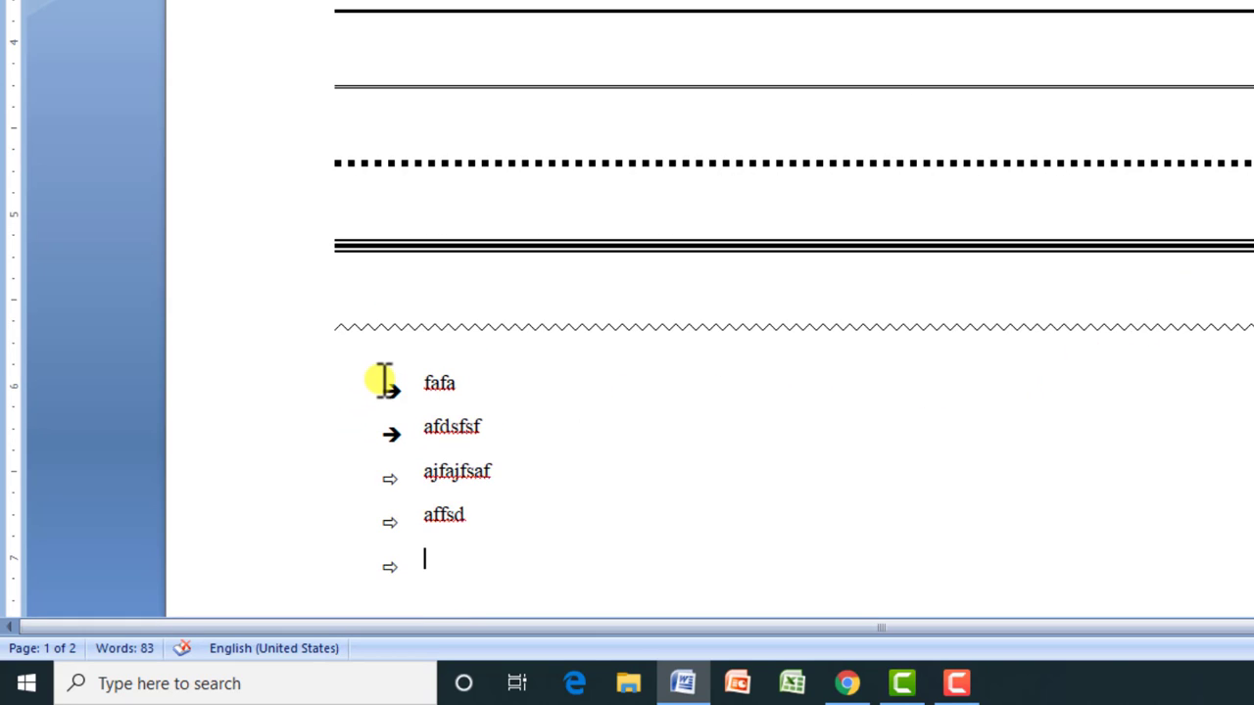
{"action": "key", "text": "BackSpace"}
{"action": "key", "text": "BackSpace"}
{"action": "key", "text": "BackSpace"}
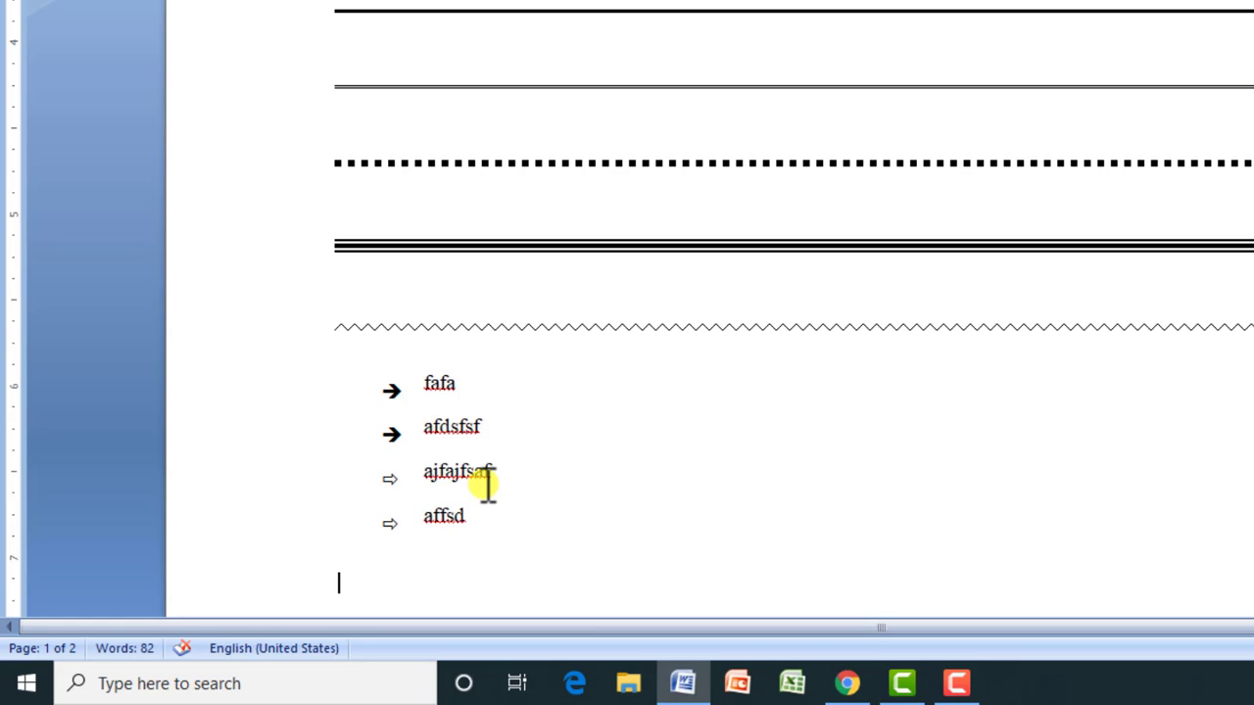
Step: Add a lettered list starting at "a." with items "aFSDFSD" and "afdsfs", and end the list
{"action": "type", "text": "a"}
{"action": "type", "text": "."}
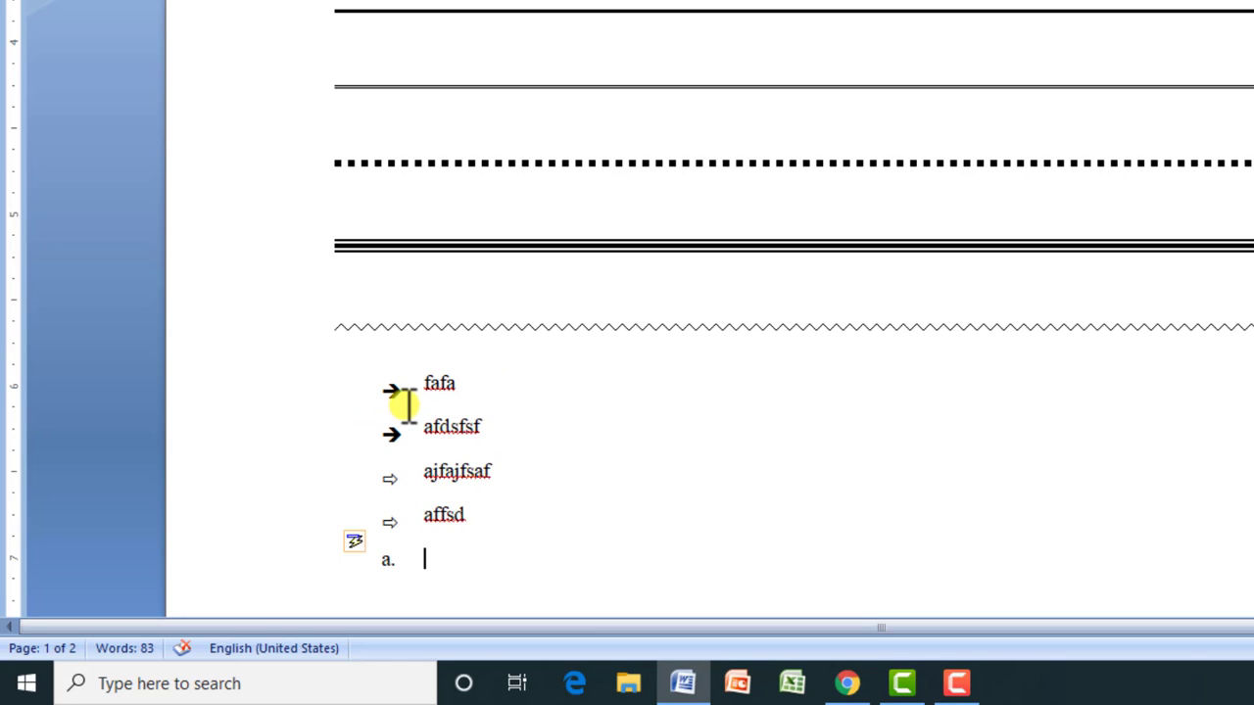
{"action": "type", "text": "aFSDFSDF"}
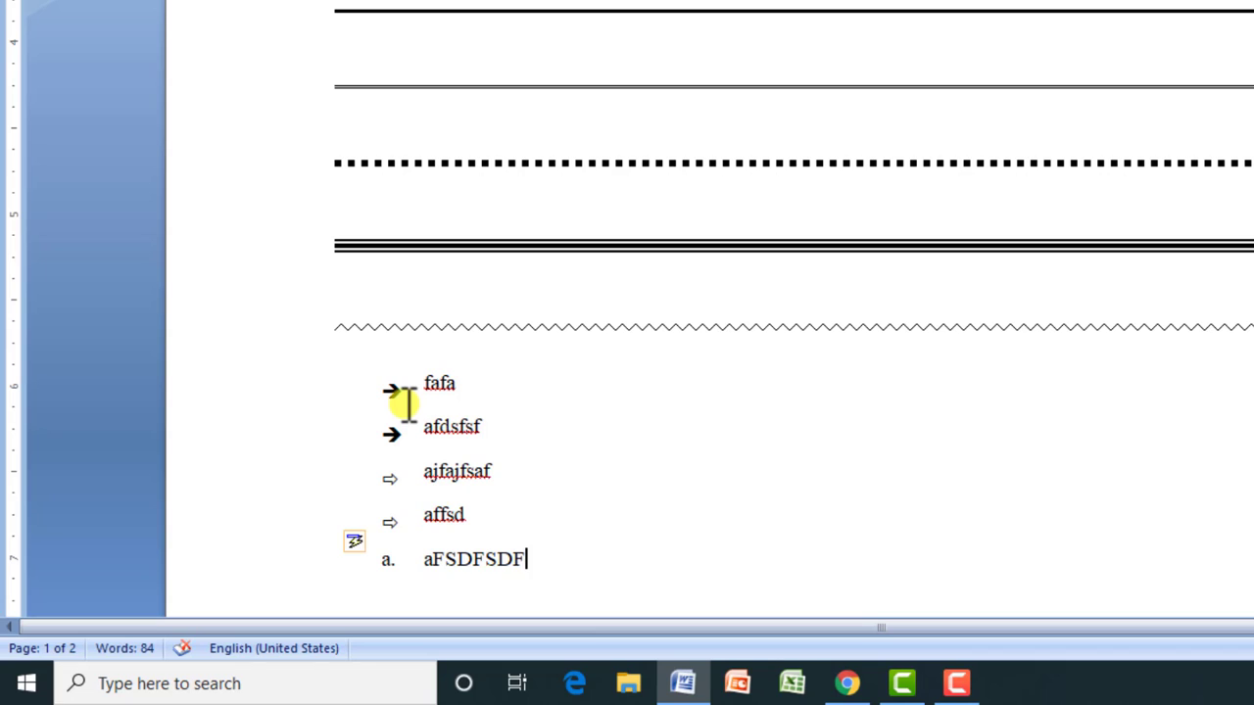
{"action": "key", "text": "BackSpace"}
{"action": "key", "text": "Return"}
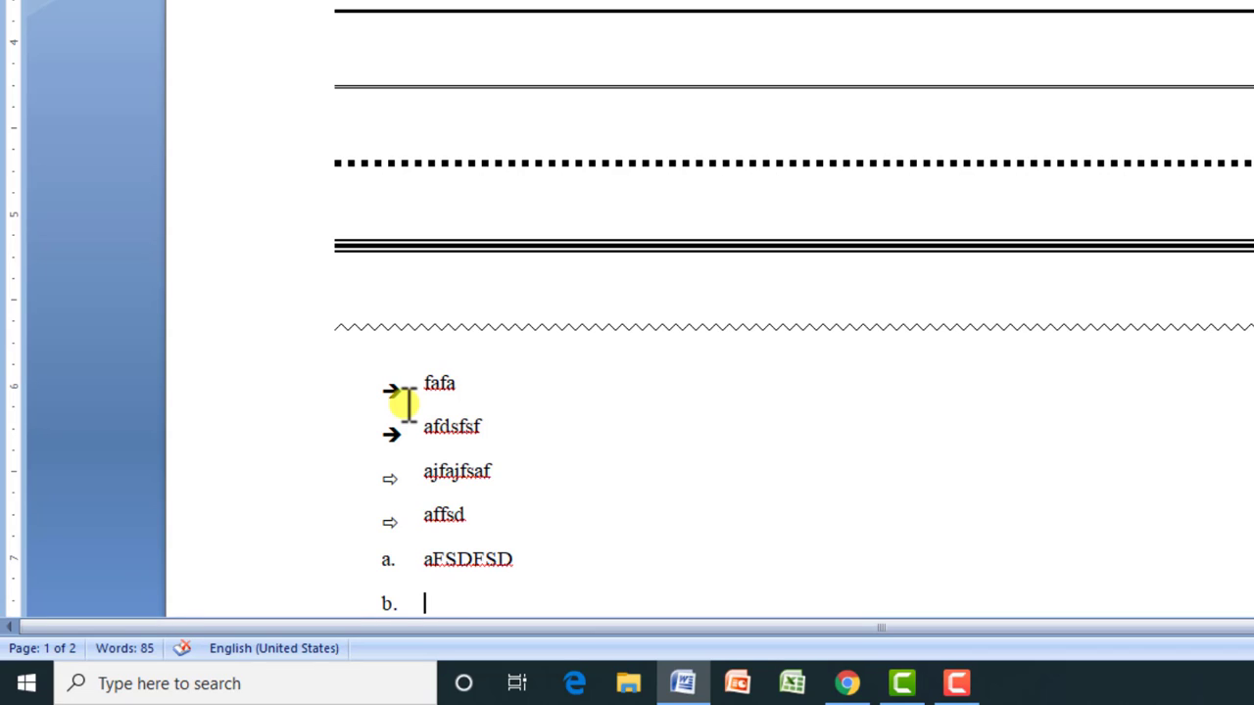
{"action": "type", "text": "afds"}
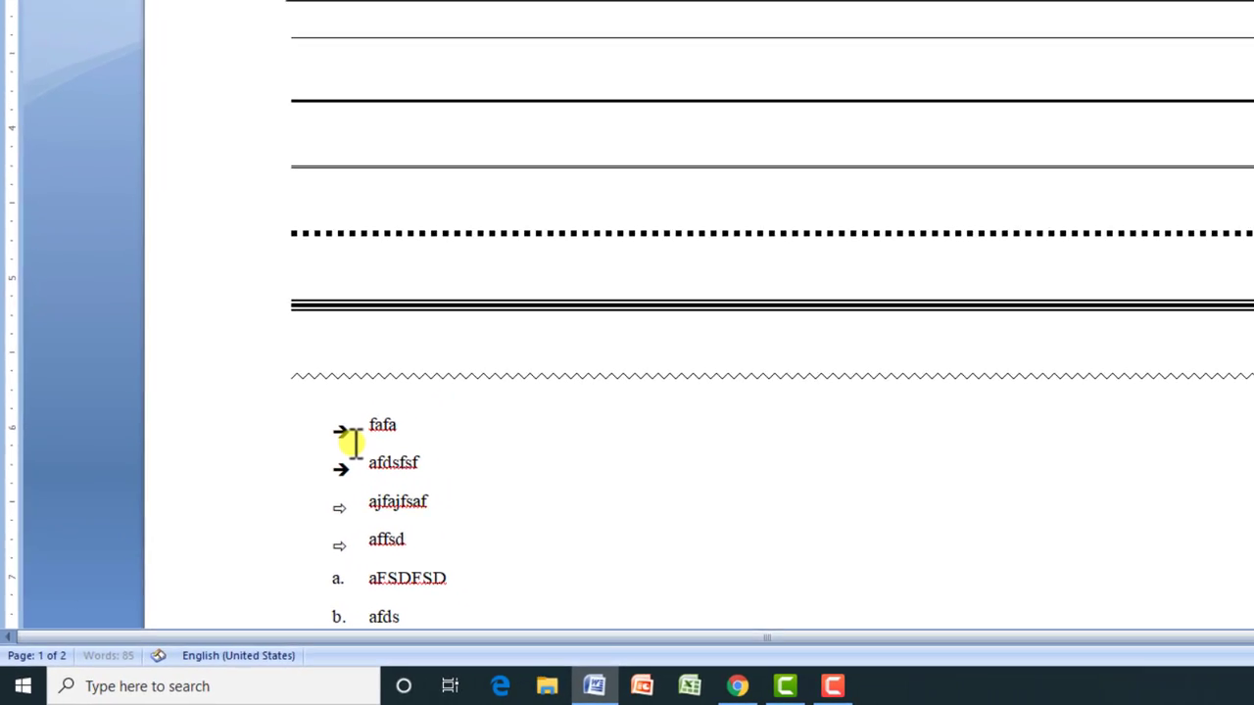
{"action": "type", "text": "fs"}
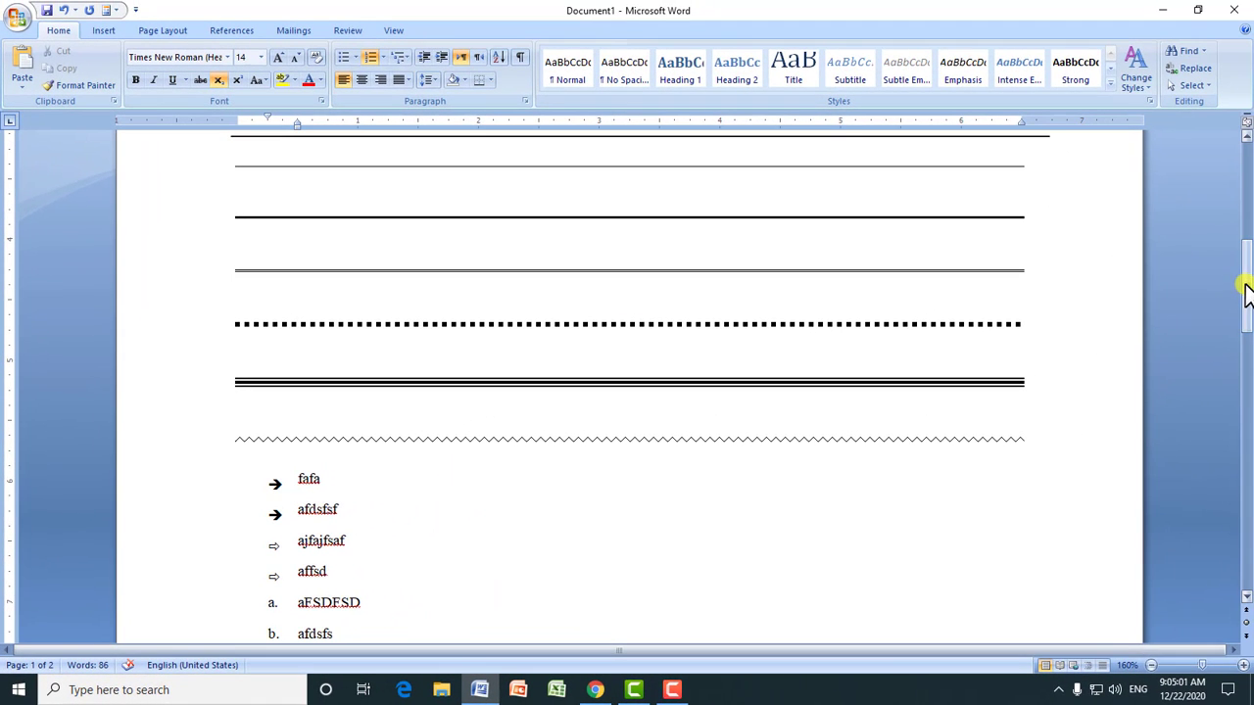
{"action": "left_click_drag", "start_coordinate": [1246, 290], "coordinate": [1246, 329]}
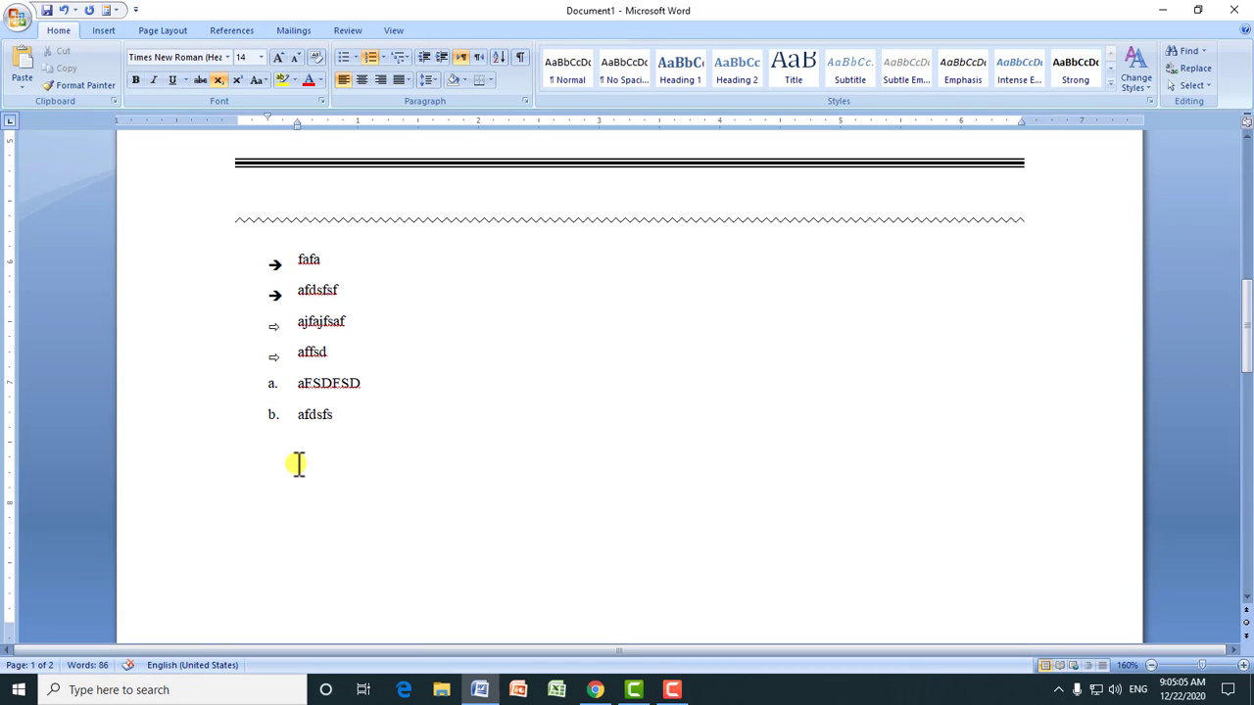
{"action": "key", "text": "Return"}
{"action": "key", "text": "Return"}
{"action": "key", "text": "BackSpace"}
Step: Below the lettered list, add a numbered list starting at "1." with items "afsafs", "afsfsdf" and "afsf"
{"action": "type", "text": "1."}
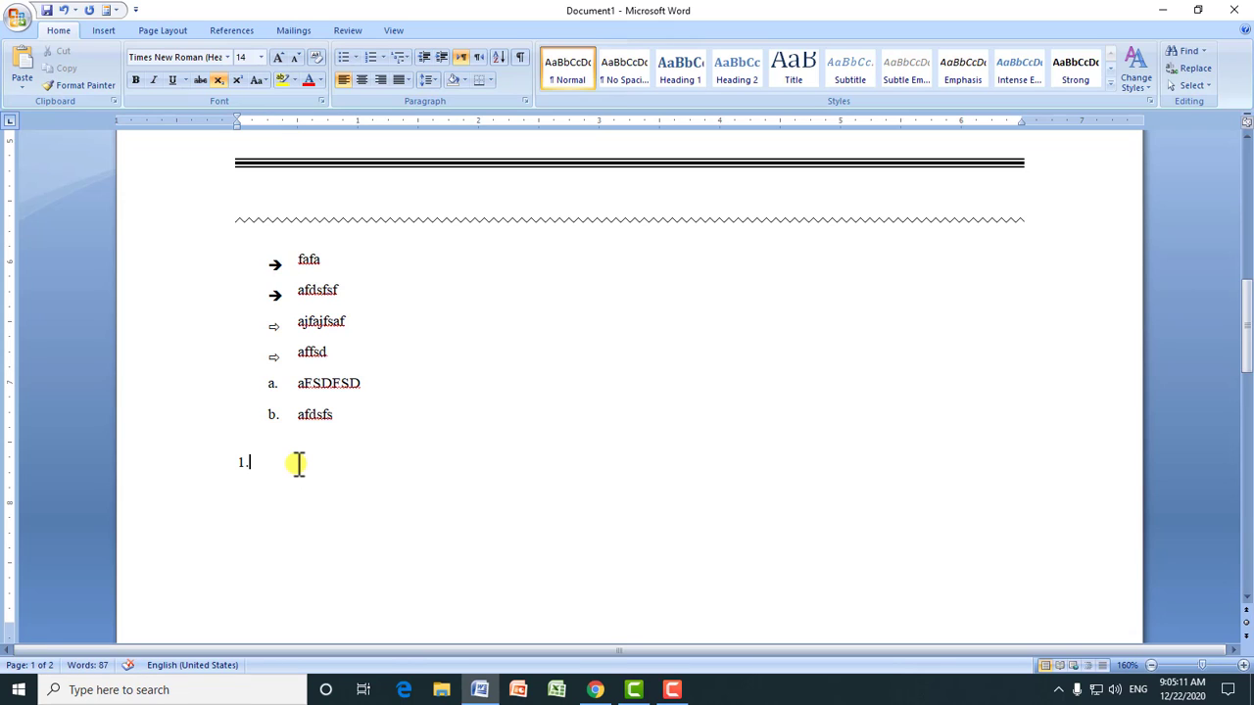
{"action": "type", "text": " afsafs"}
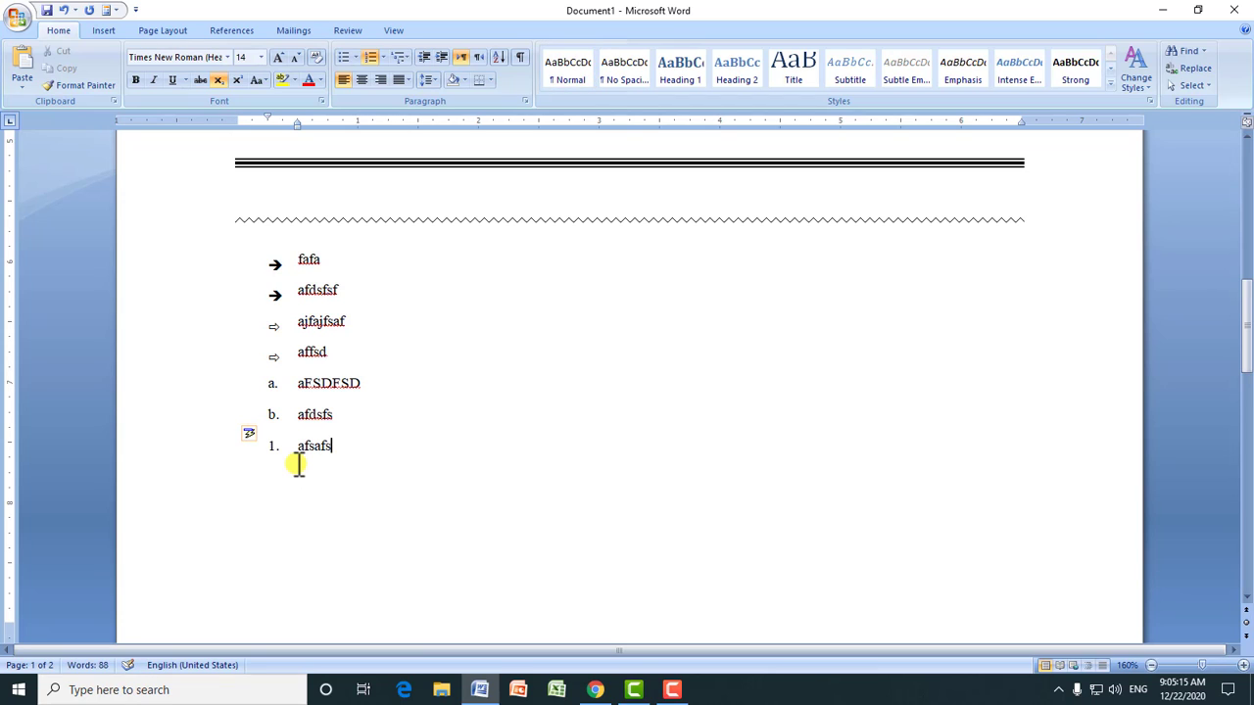
{"action": "key", "text": "Return"}
{"action": "type", "text": "afsfsdf"}
{"action": "key", "text": "Return"}
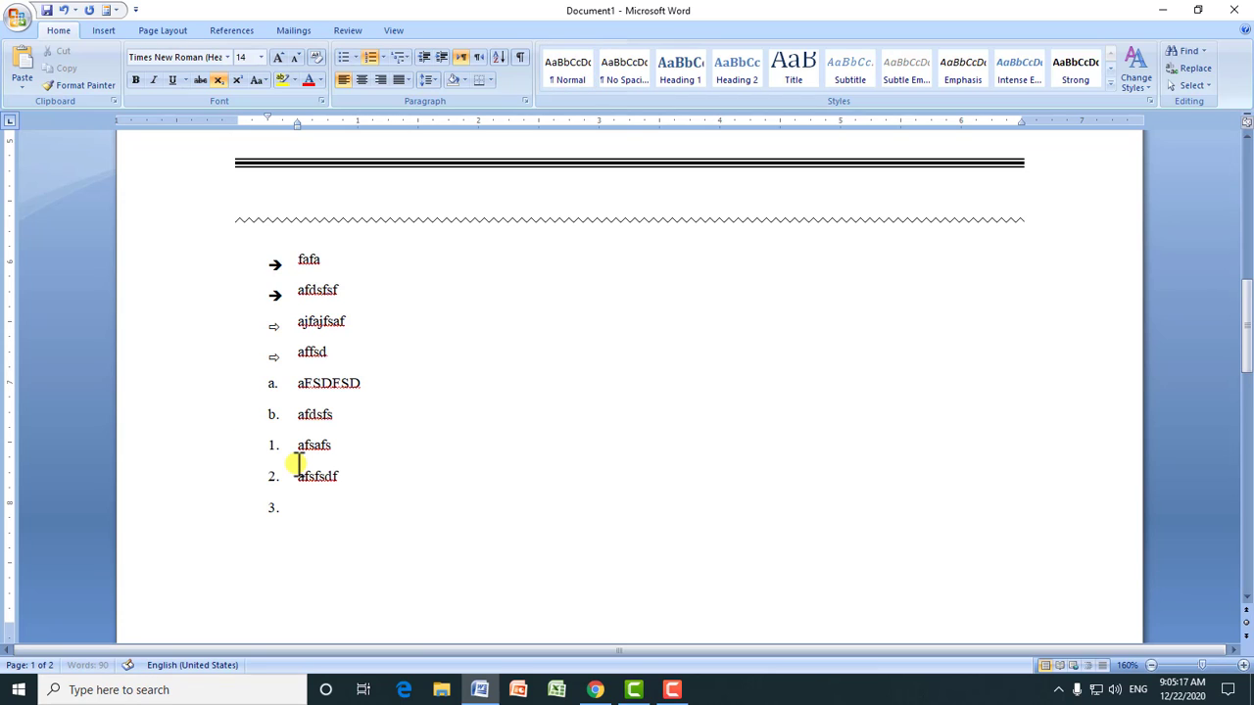
{"action": "type", "text": "afsf"}
Step: Increase the indent of the two solid-arrow list items to about 2.75", and undo the last two increases
{"action": "left_click", "coordinate": [272, 259]}
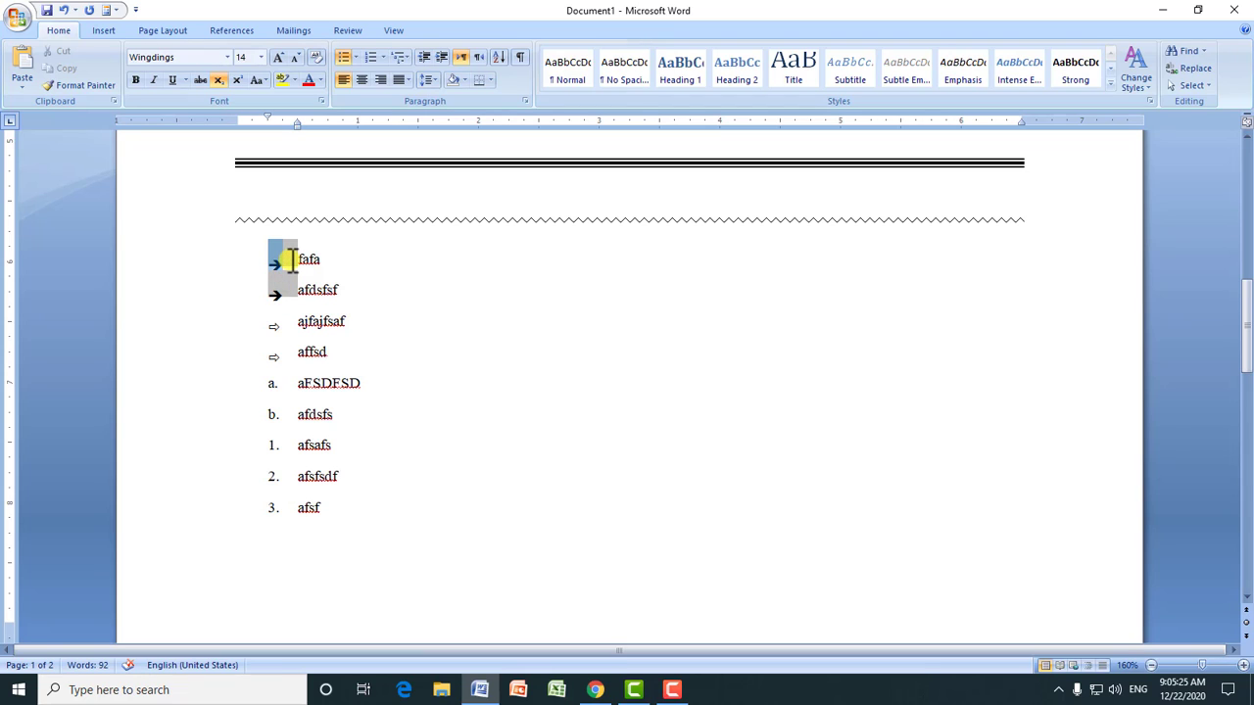
{"action": "left_click", "coordinate": [291, 260]}
{"action": "left_click", "coordinate": [271, 260]}
{"action": "left_click", "coordinate": [442, 56]}
{"action": "left_click", "coordinate": [442, 56]}
{"action": "left_click", "coordinate": [442, 56]}
{"action": "left_click", "coordinate": [442, 56]}
{"action": "left_click", "coordinate": [442, 56]}
{"action": "left_click", "coordinate": [442, 56]}
{"action": "left_click", "coordinate": [441, 56]}
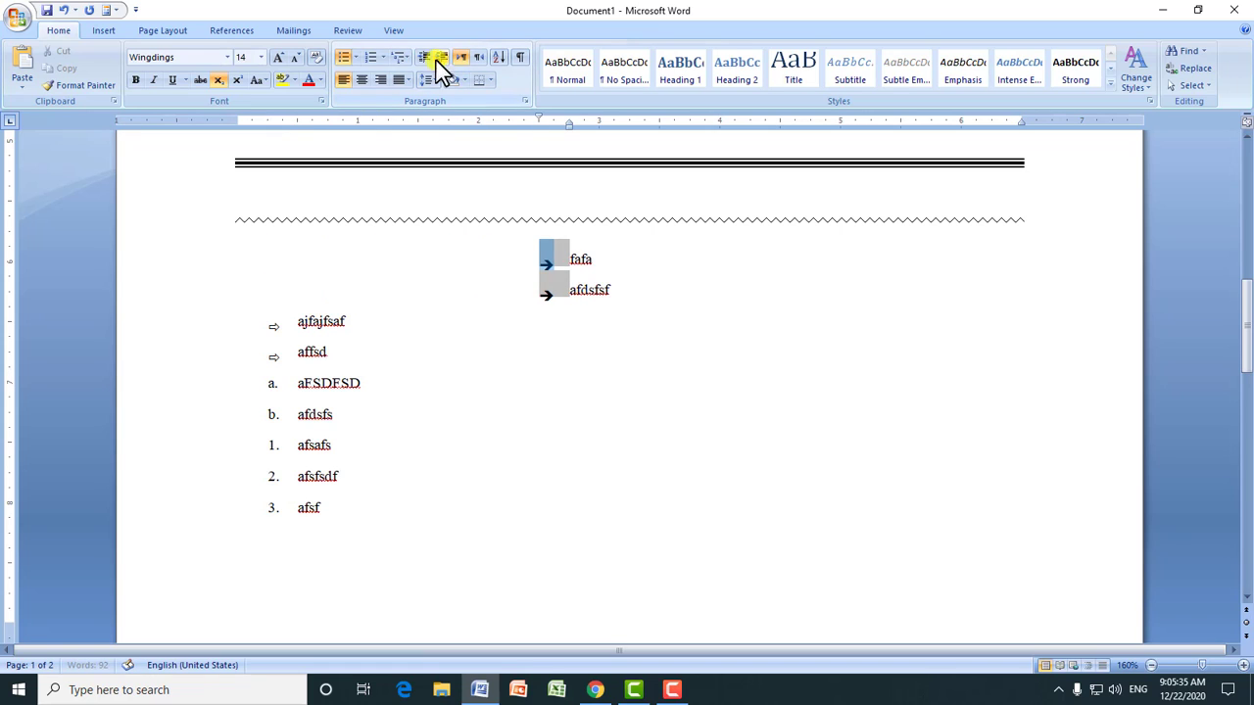
{"action": "left_click", "coordinate": [62, 10]}
{"action": "left_click", "coordinate": [63, 10]}
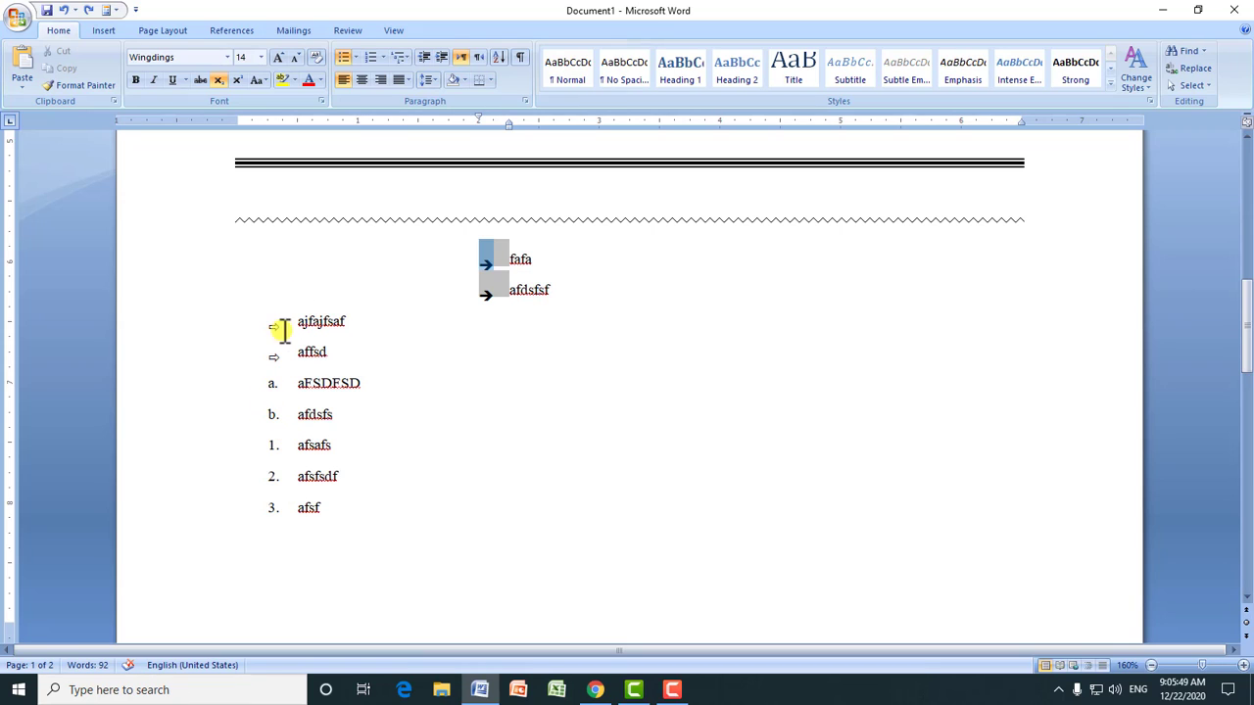
Step: Below the numbered list, create a round-bullet list from an asterisk (*) with items "afafasfd" and "afsdfsfs"
{"action": "left_click", "coordinate": [365, 552]}
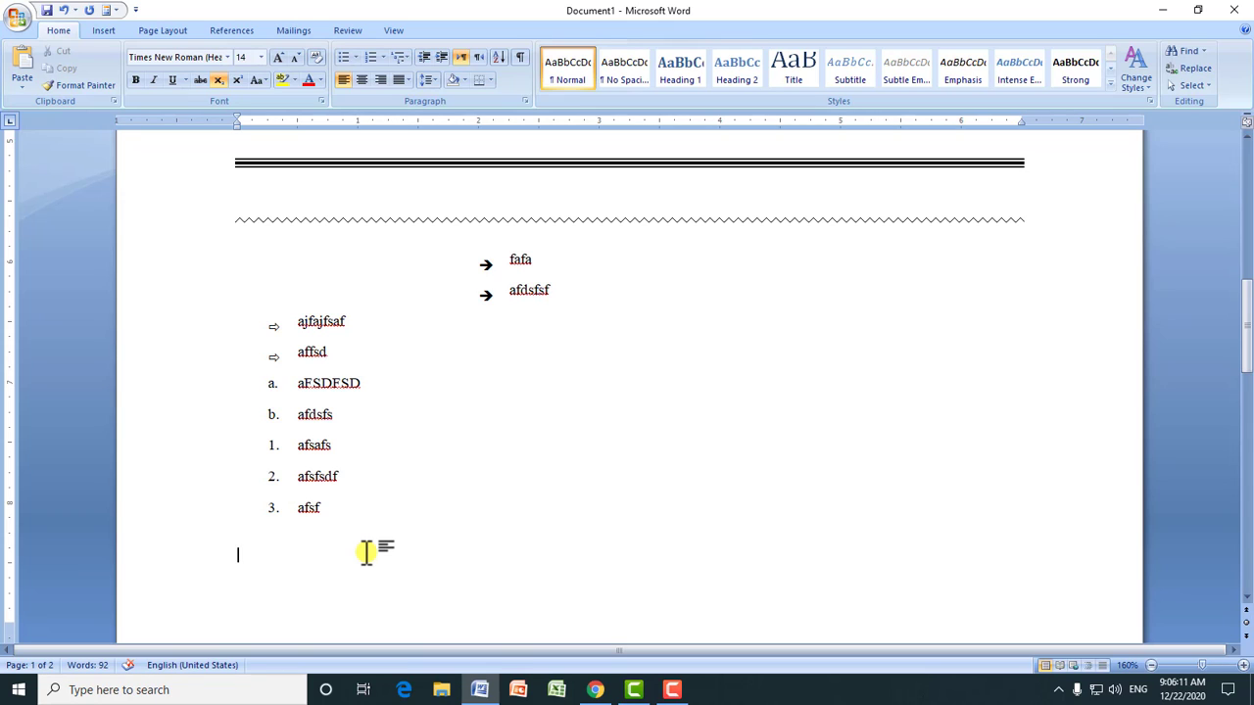
{"action": "type", "text": "*"}
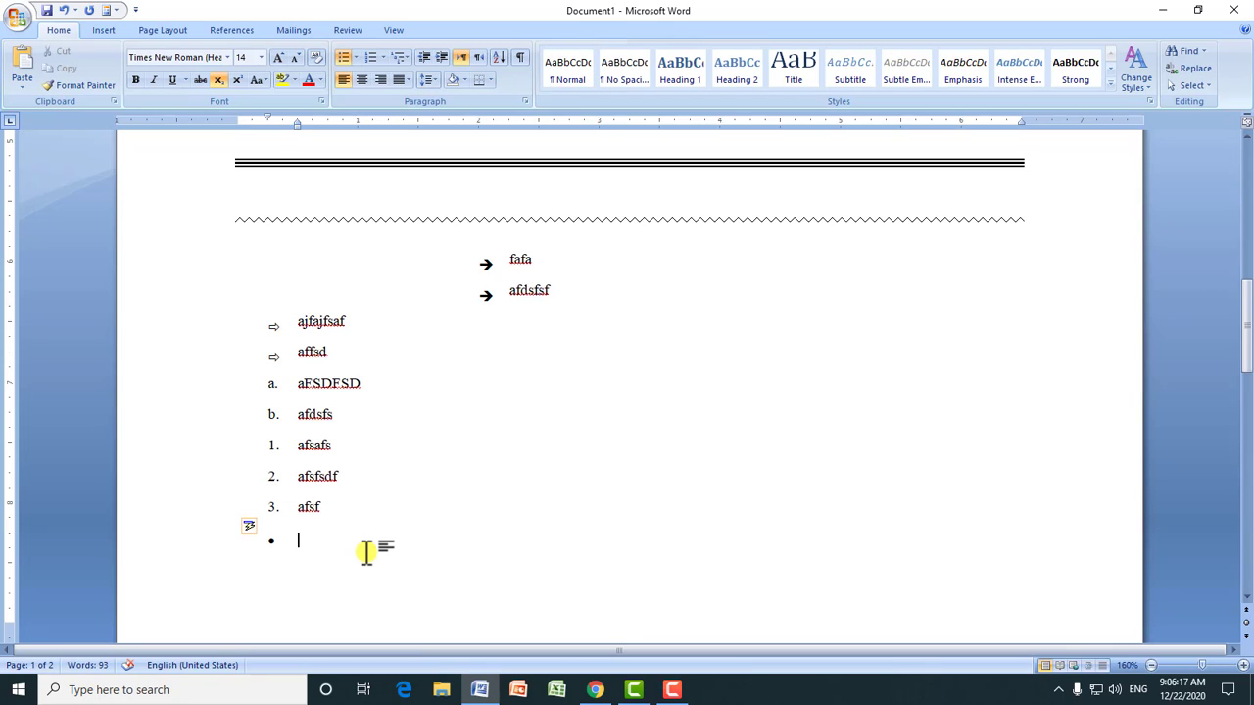
{"action": "type", "text": " afasfd"}
{"action": "key", "text": "Return"}
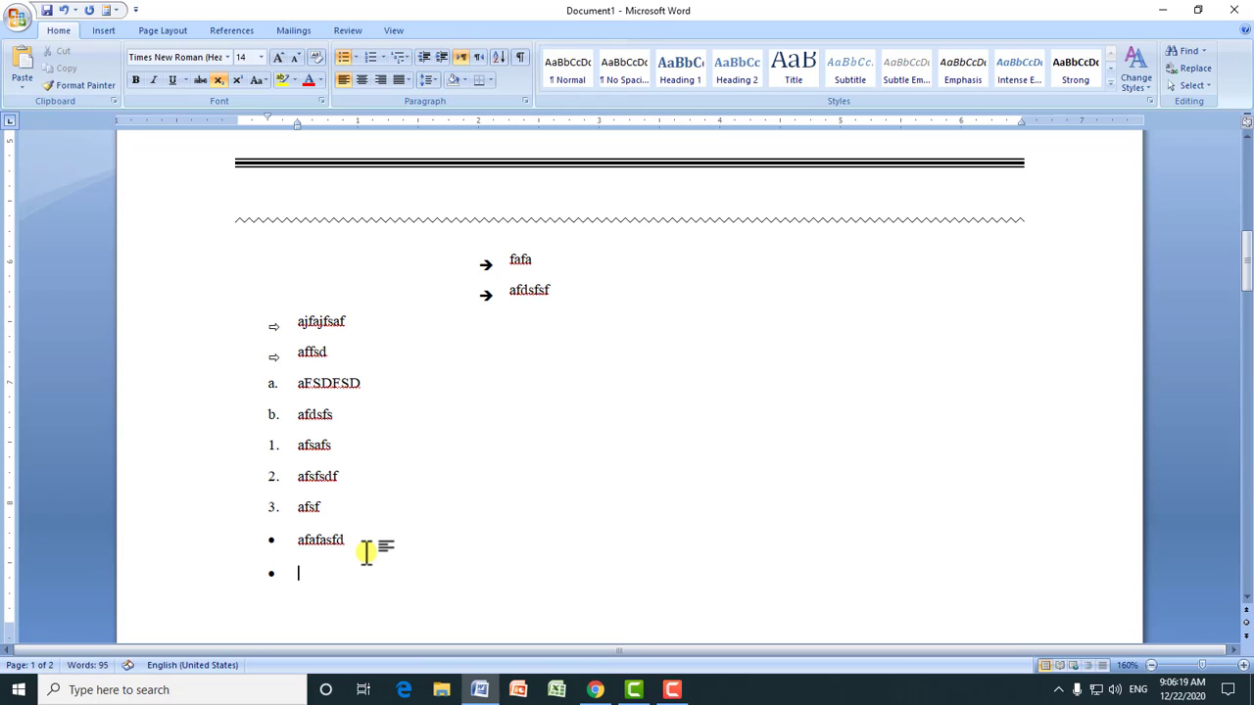
{"action": "type", "text": "afsdfsfs"}
{"action": "key", "text": "Return"}
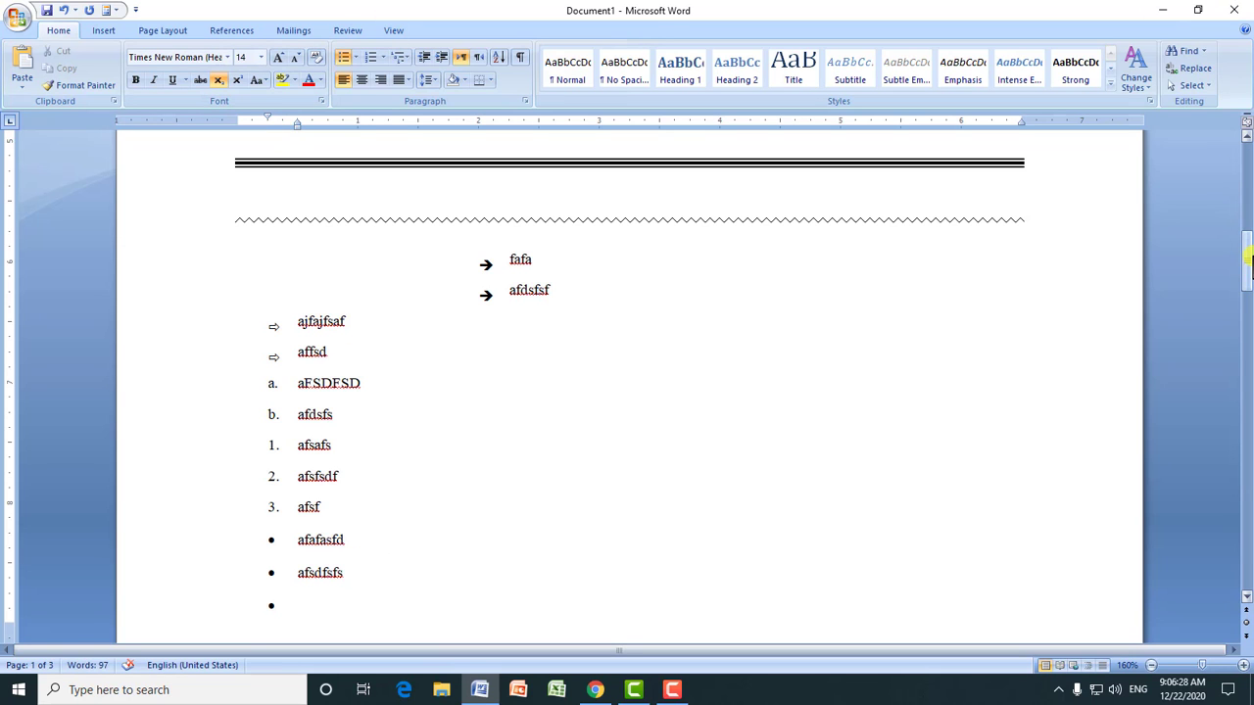
{"action": "left_click_drag", "start_coordinate": [1248, 253], "coordinate": [1249, 207]}
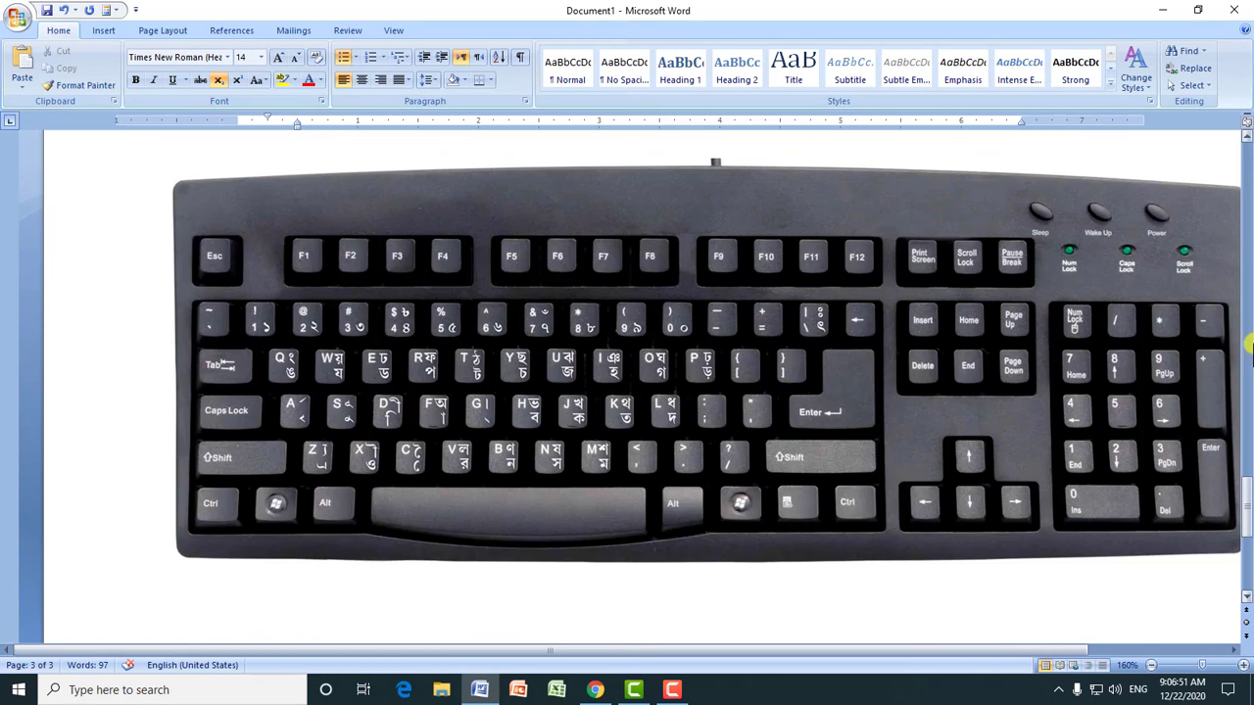
{"action": "left_click_drag", "start_coordinate": [1248, 490], "coordinate": [1245, 241]}
Step: Switch to Chrome and try to subscribe to the Eastern Crescent YouTube channel
{"action": "left_click", "coordinate": [604, 690]}
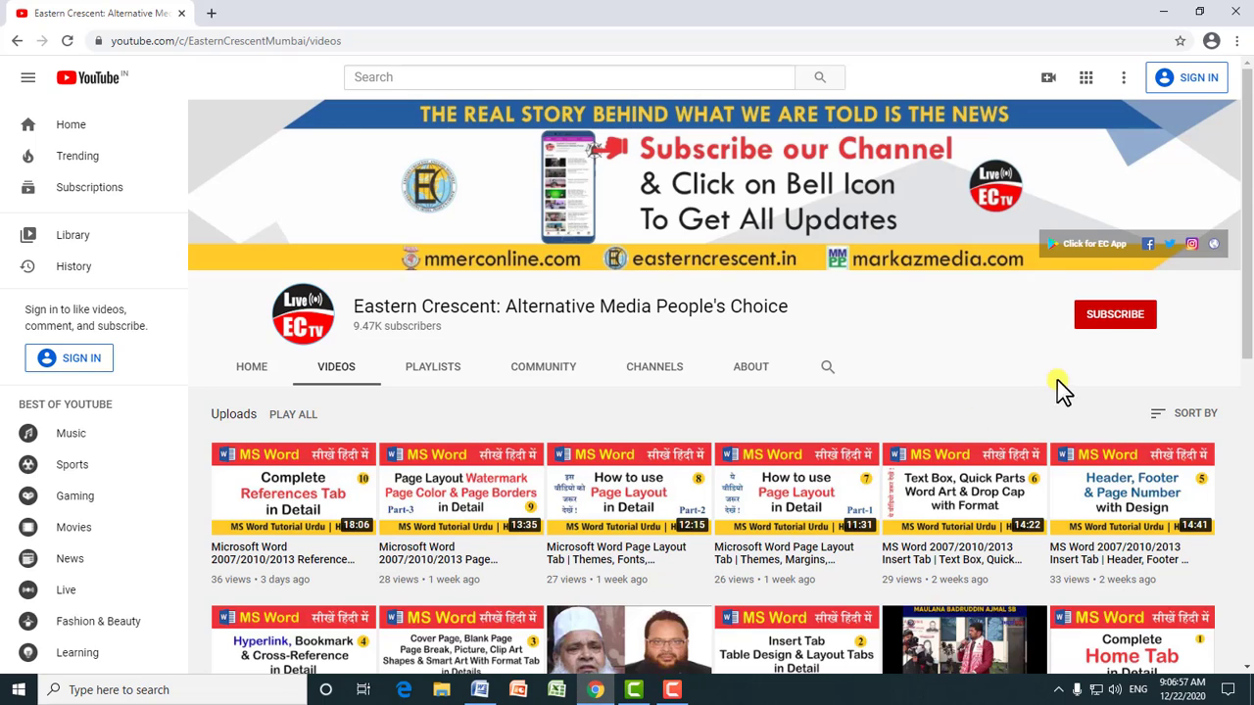
{"action": "left_click", "coordinate": [1113, 321]}
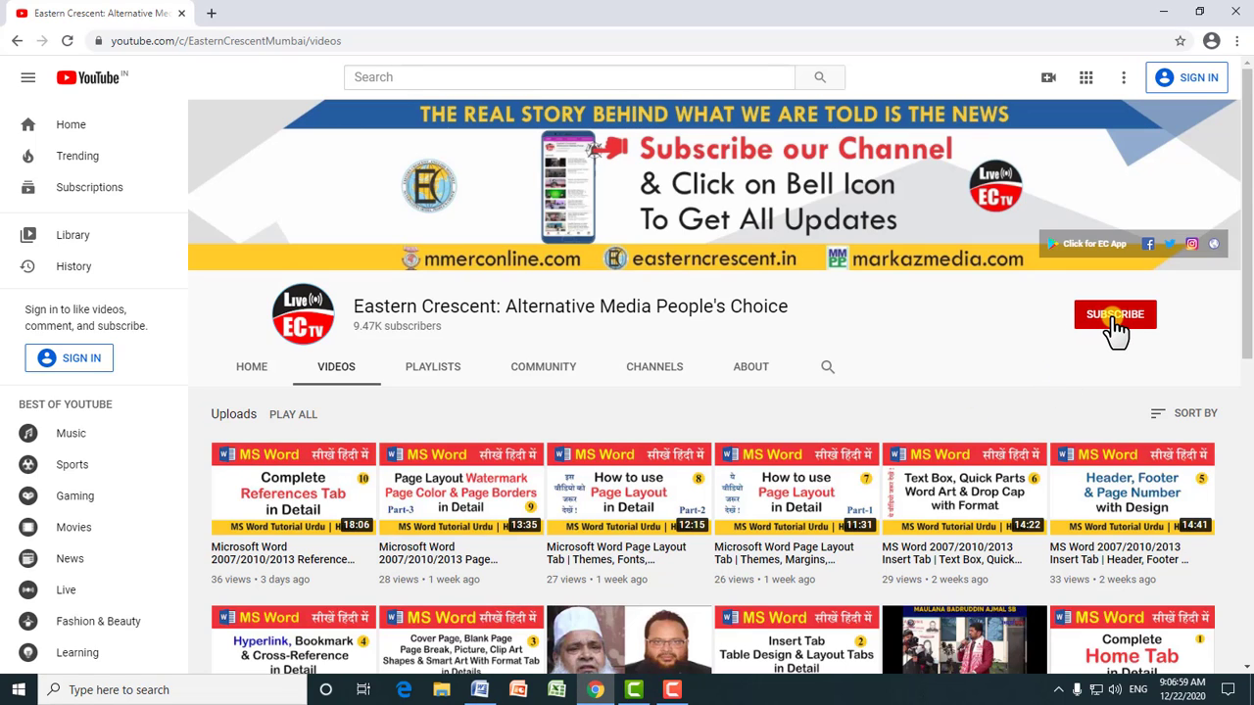